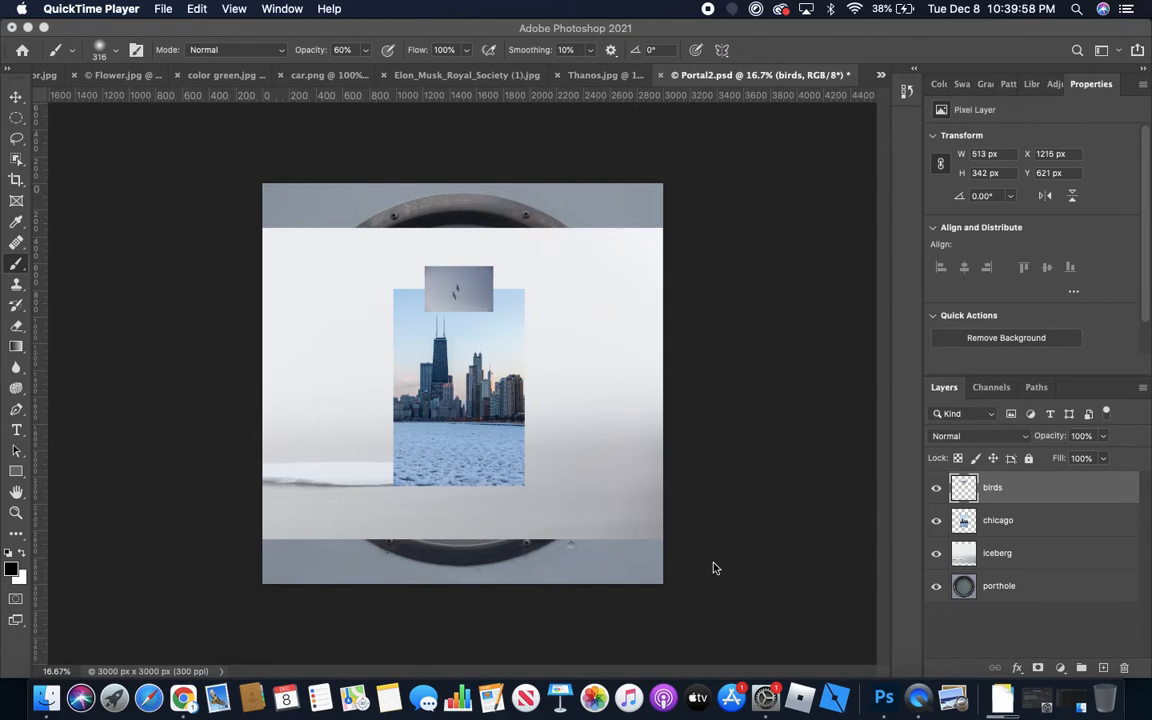
Hide the birds, chicago and iceberg layers so that only the porthole layer shows
{"action": "left_click", "coordinate": [936, 487]}
{"action": "left_click", "coordinate": [936, 487]}
{"action": "left_click", "coordinate": [936, 520]}
{"action": "left_click", "coordinate": [937, 556]}
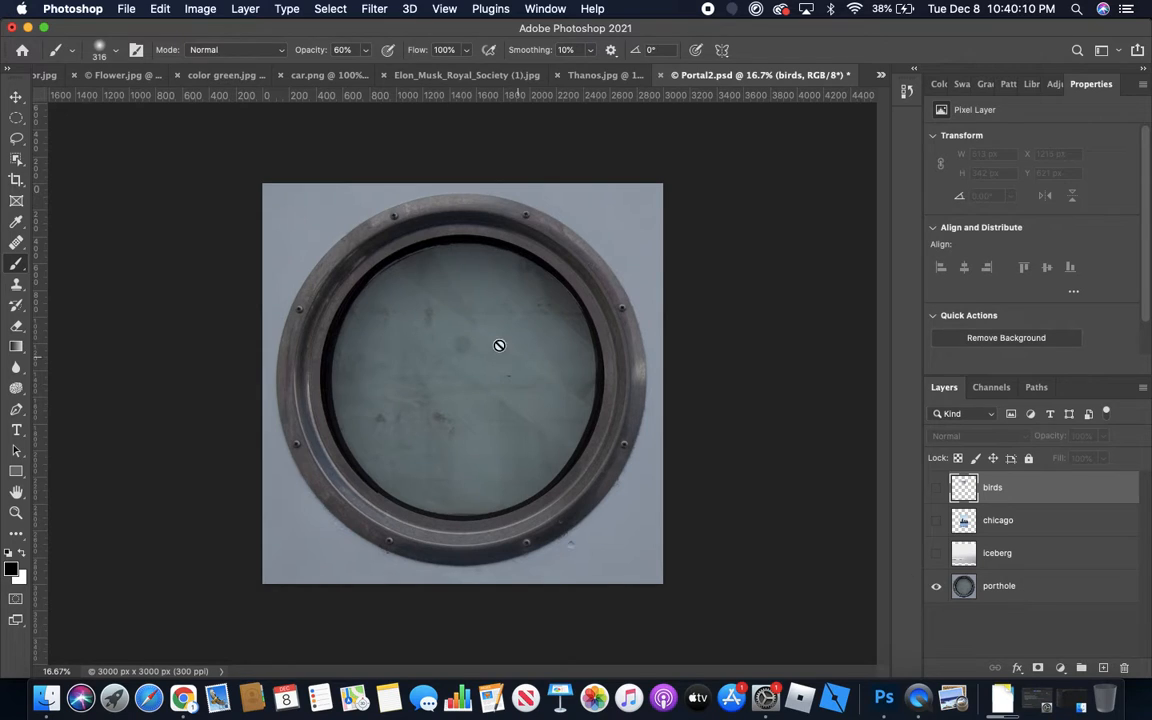
Turn the rulers off and back on
{"action": "left_click", "coordinate": [440, 10]}
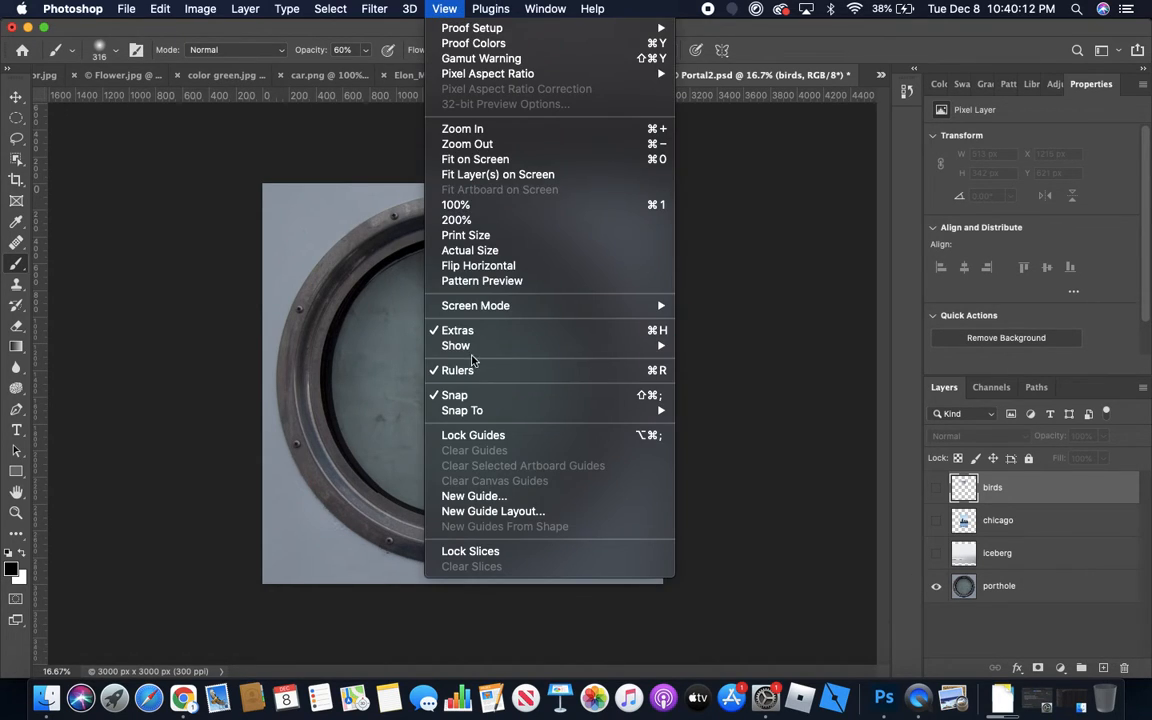
{"action": "mouse_move", "coordinate": [478, 410]}
{"action": "left_click", "coordinate": [445, 370]}
{"action": "left_click", "coordinate": [444, 9]}
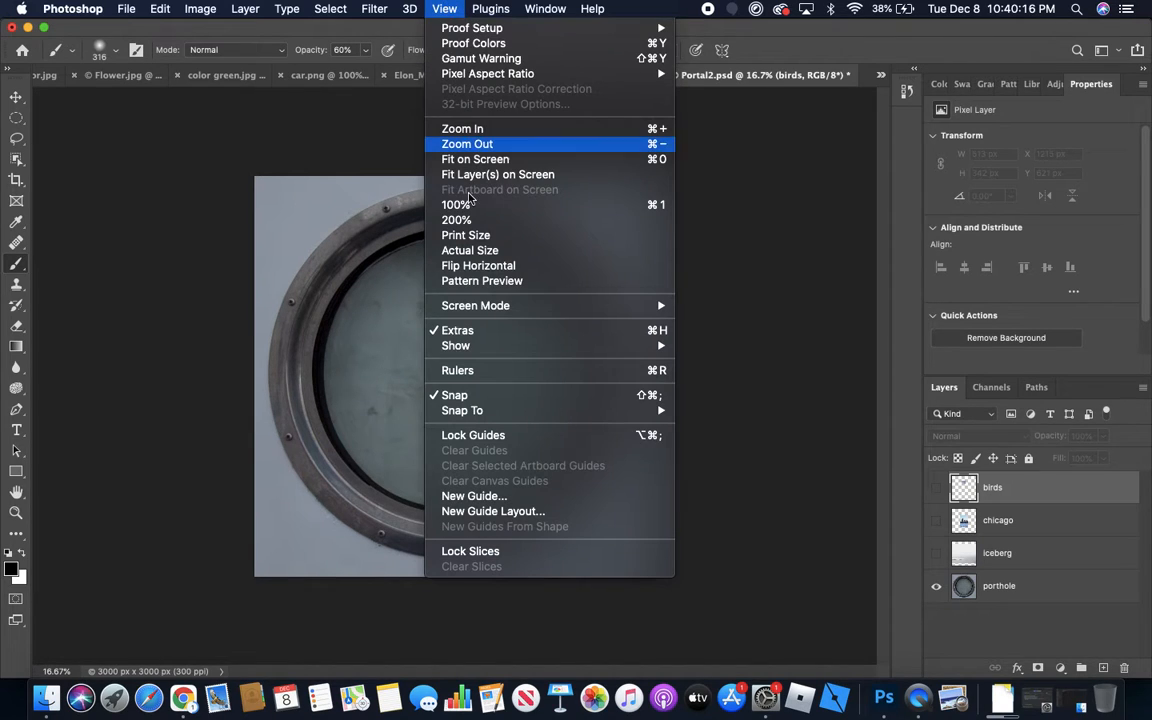
{"action": "left_click", "coordinate": [458, 371]}
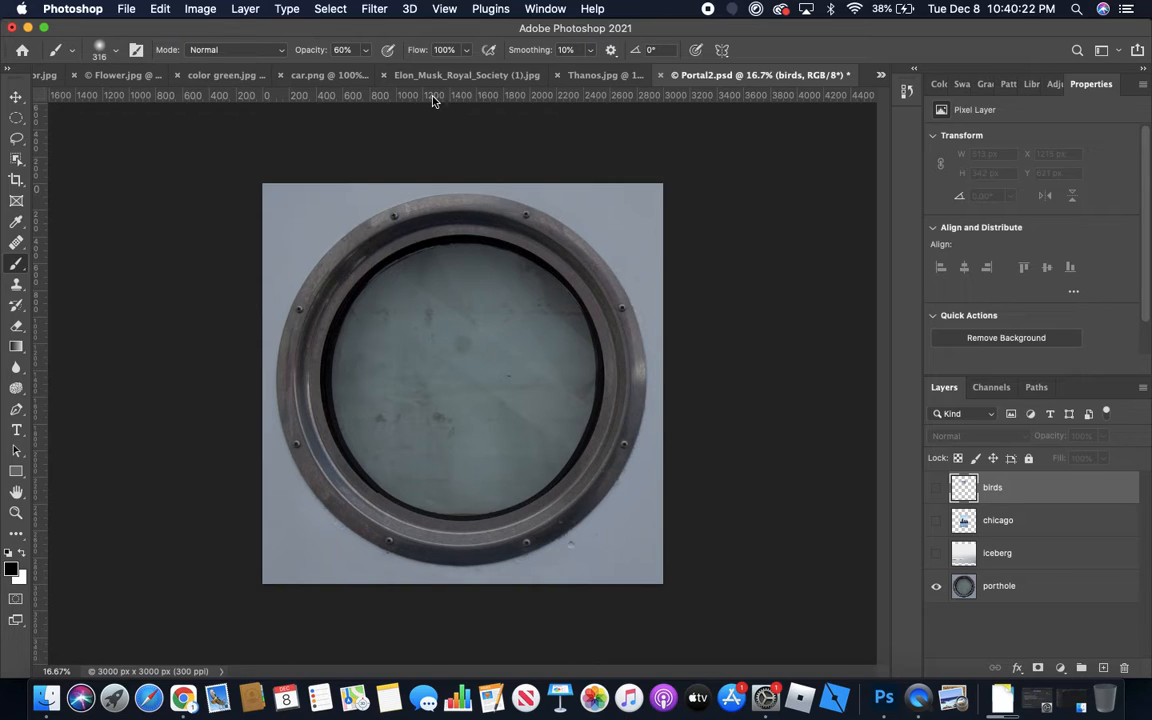
Add guides along the top and left edges of the porthole opening and draw a circular selection about 2132 px wide from their intersection
{"action": "left_click_drag", "start_coordinate": [433, 100], "coordinate": [463, 235]}
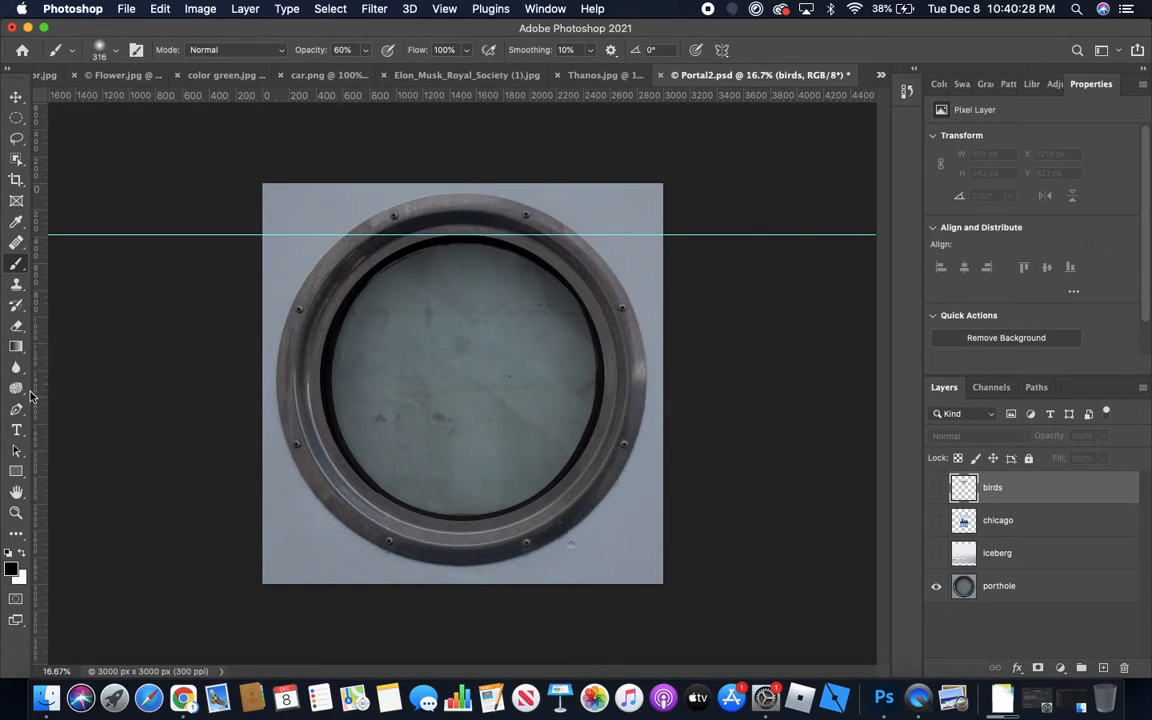
{"action": "left_click_drag", "start_coordinate": [40, 352], "coordinate": [321, 351]}
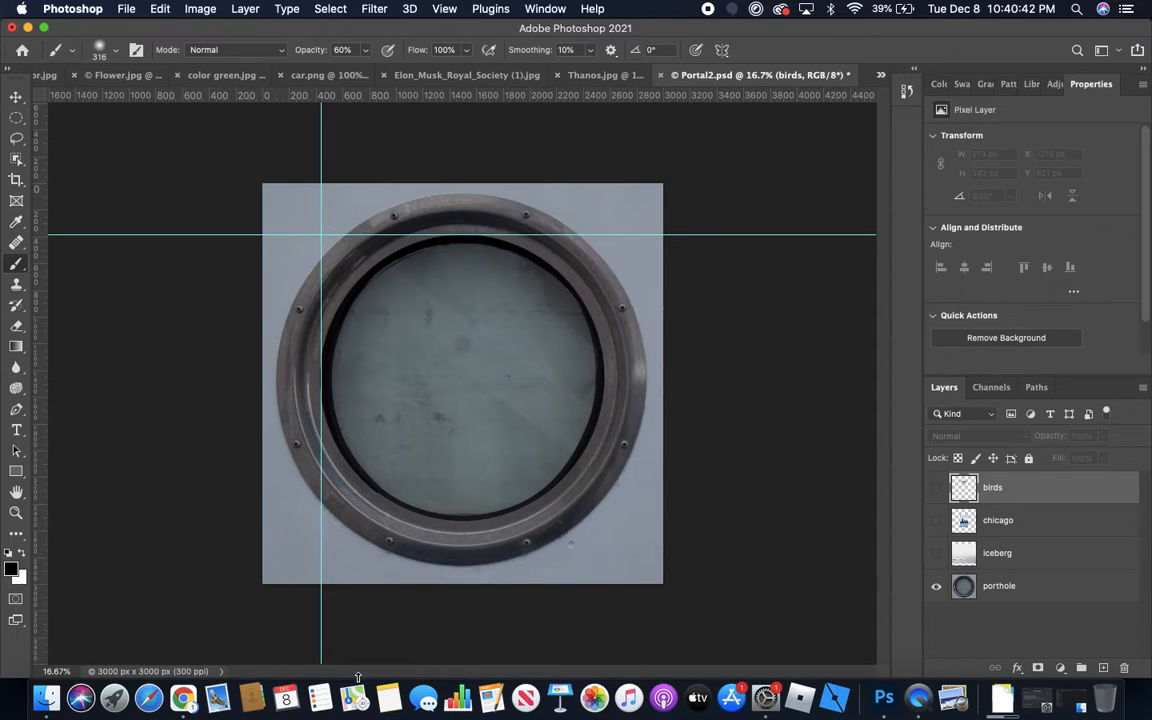
{"action": "left_click", "coordinate": [16, 117]}
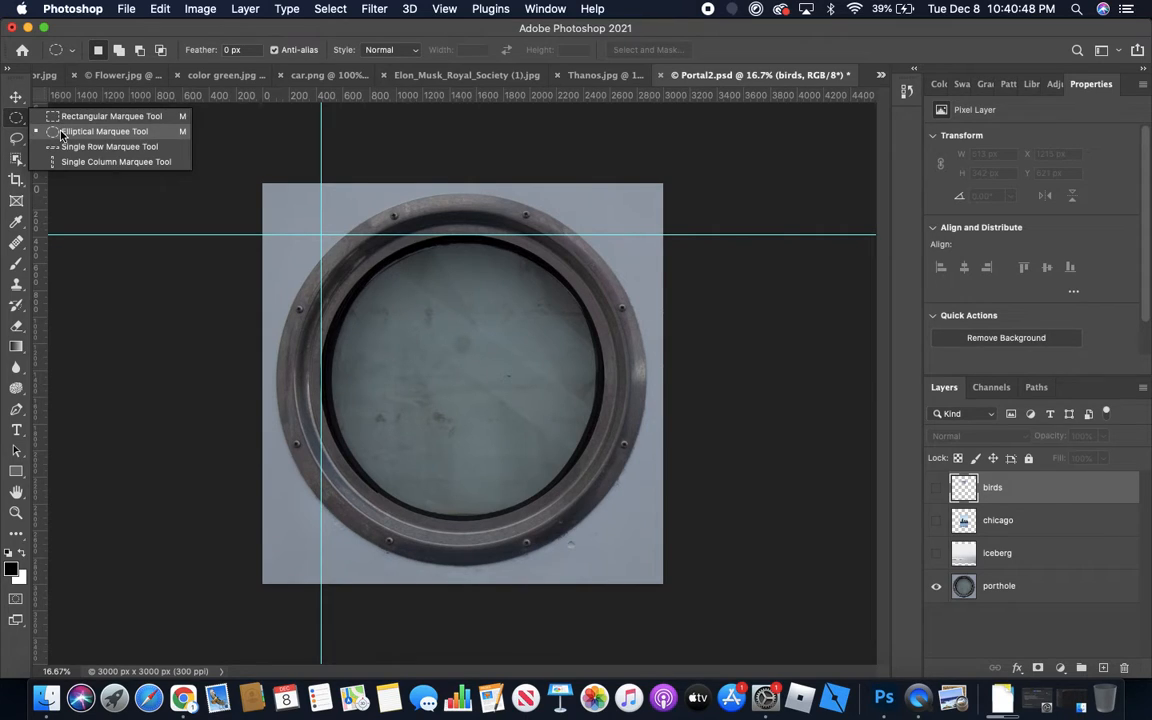
{"action": "left_click", "coordinate": [61, 133]}
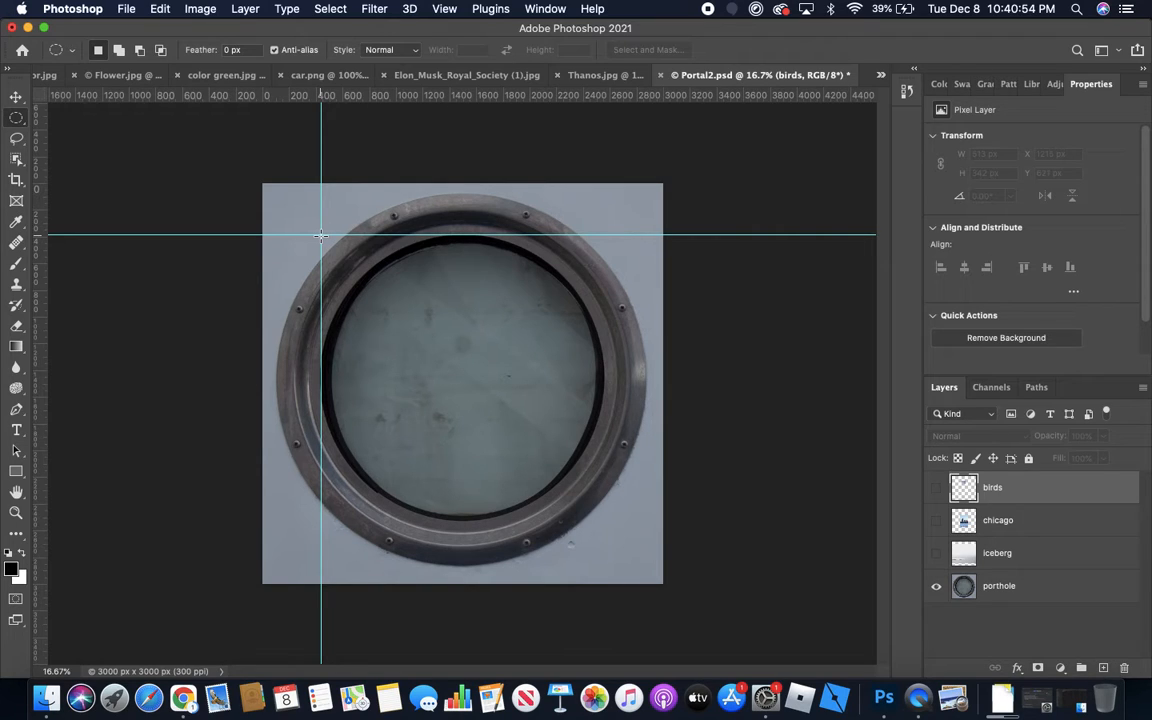
{"action": "left_click_drag", "start_coordinate": [321, 236], "coordinate": [606, 571]}
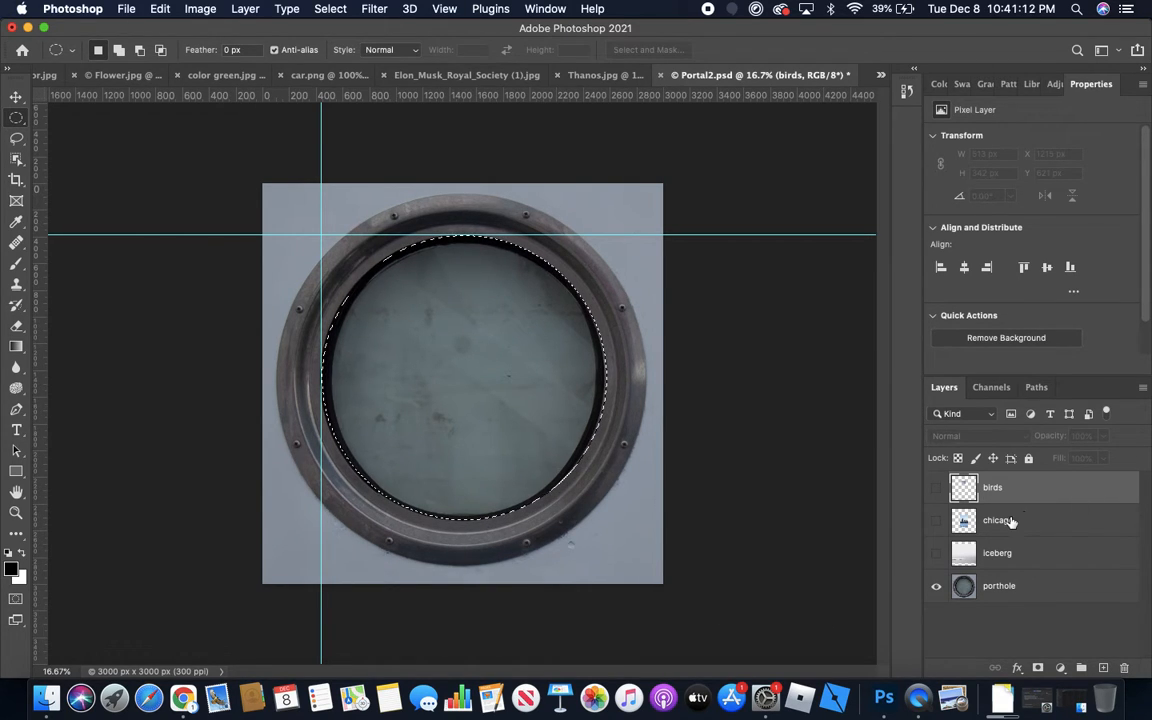
Show the iceberg layer and add a layer mask that reveals only the circular selection
{"action": "left_click", "coordinate": [1022, 555]}
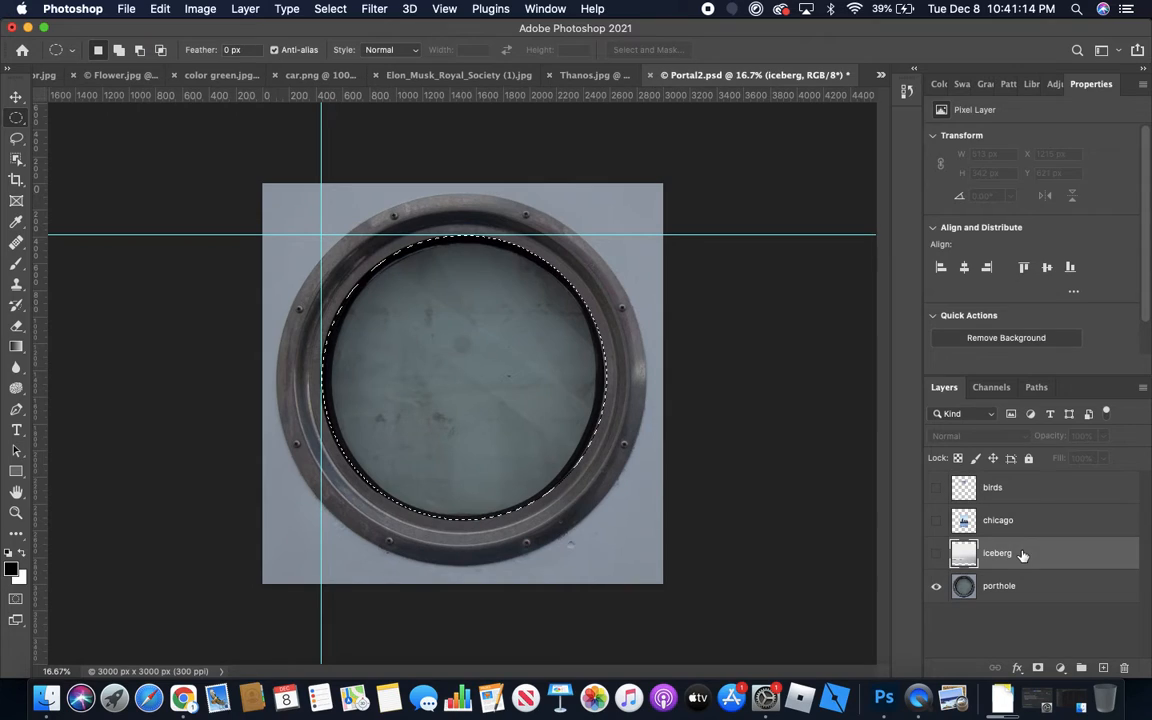
{"action": "left_click", "coordinate": [937, 556]}
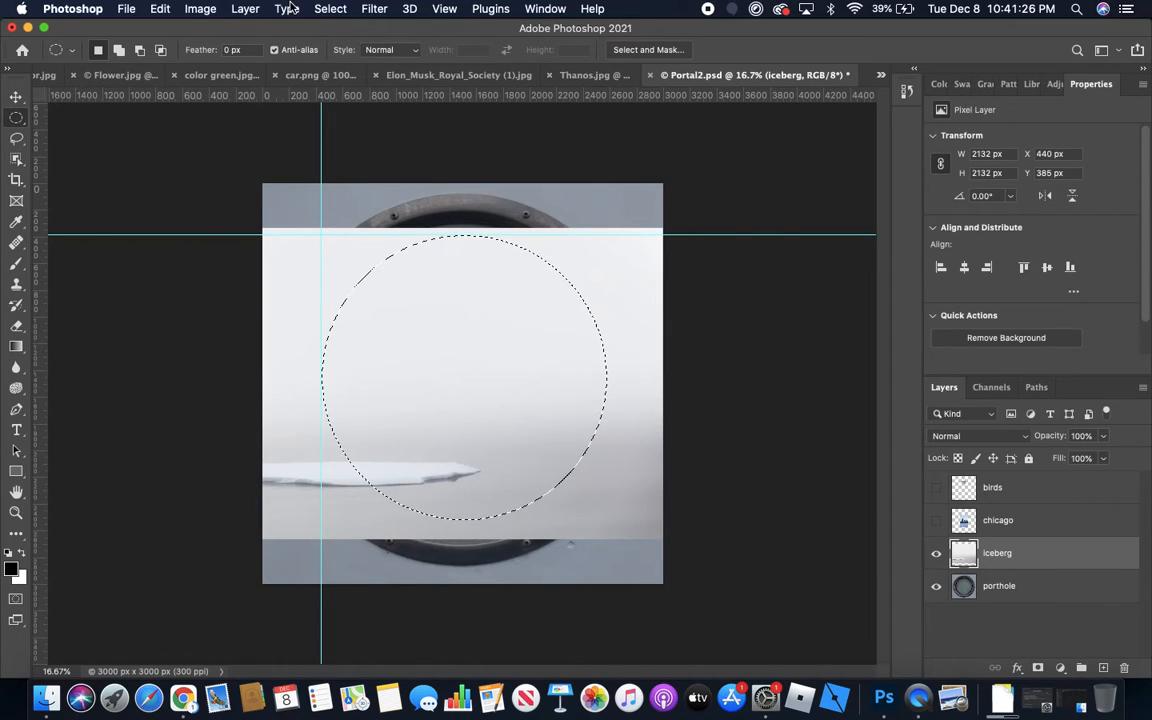
{"action": "left_click", "coordinate": [248, 9]}
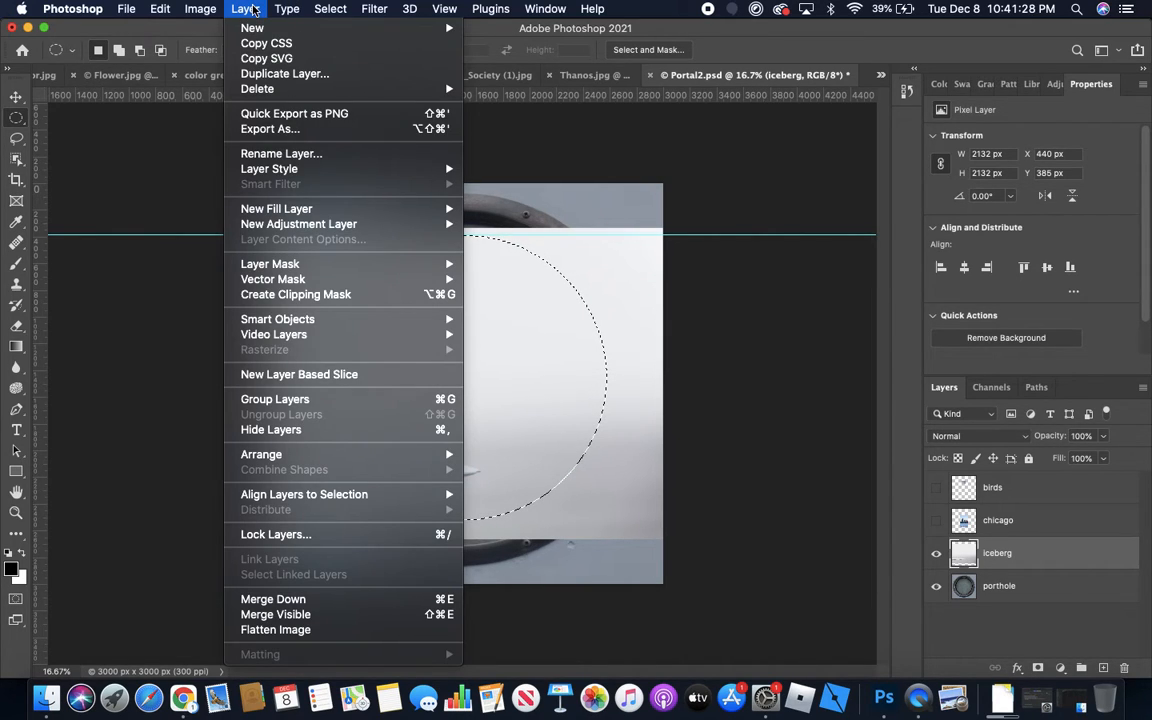
{"action": "mouse_move", "coordinate": [305, 262]}
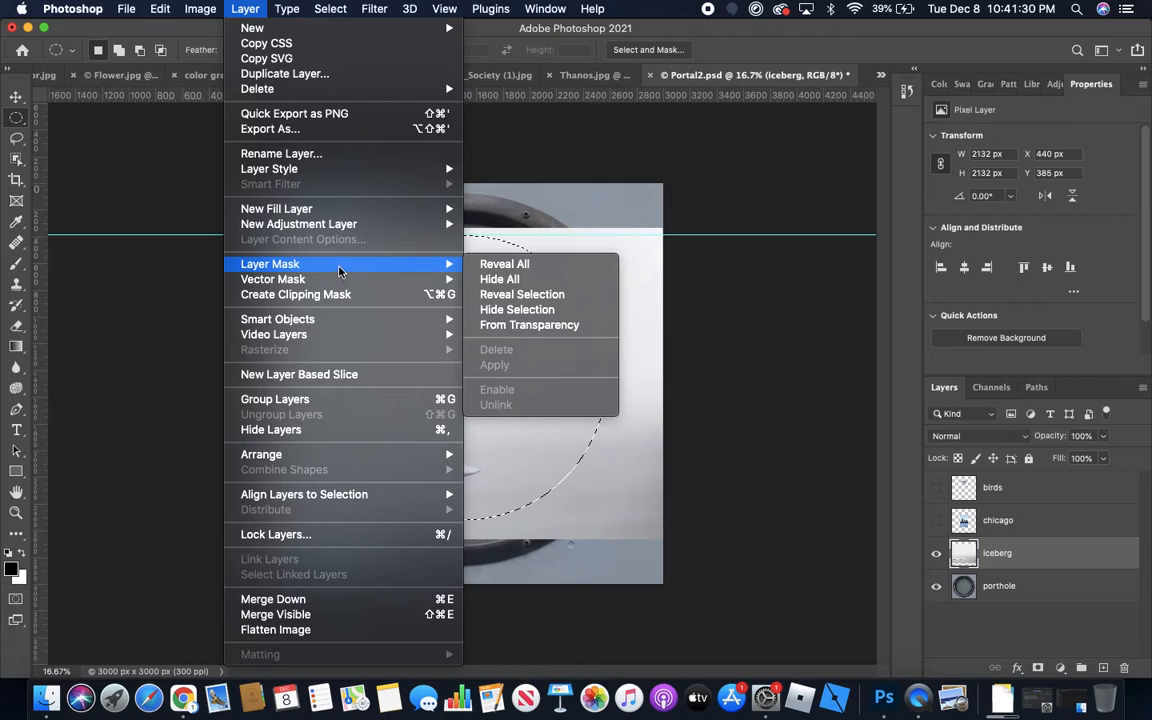
{"action": "left_click", "coordinate": [522, 295]}
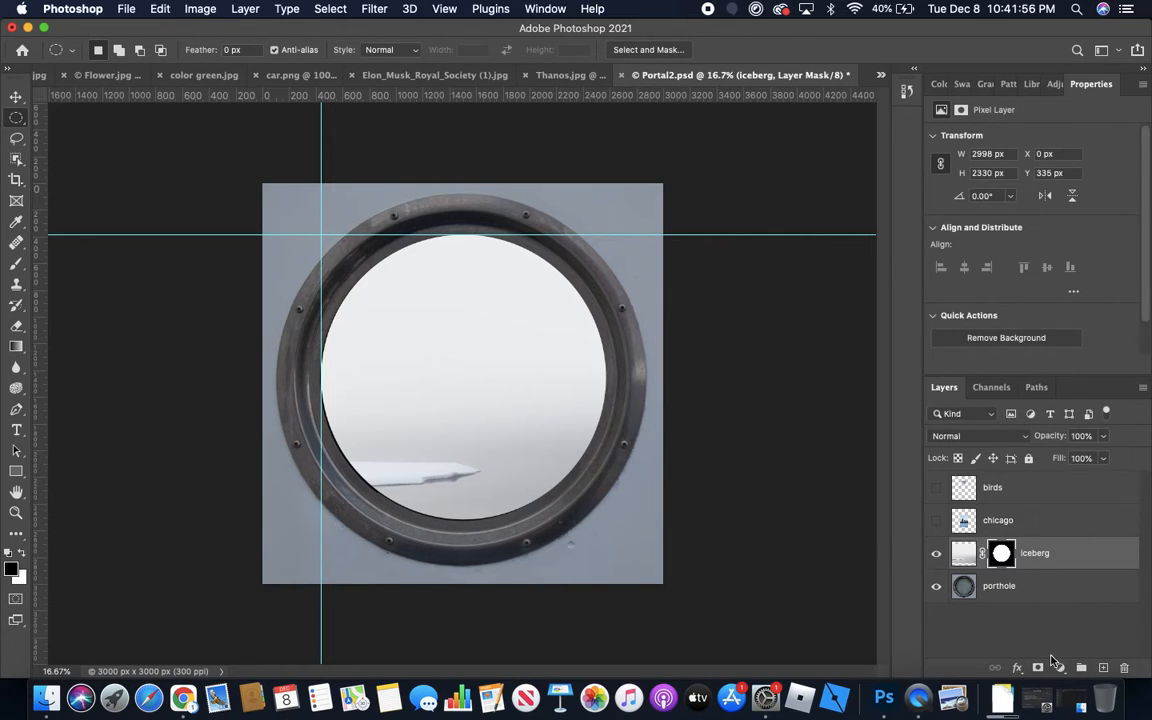
Feather the iceberg layer's mask by about 9.2 px
{"action": "left_click", "coordinate": [1026, 564]}
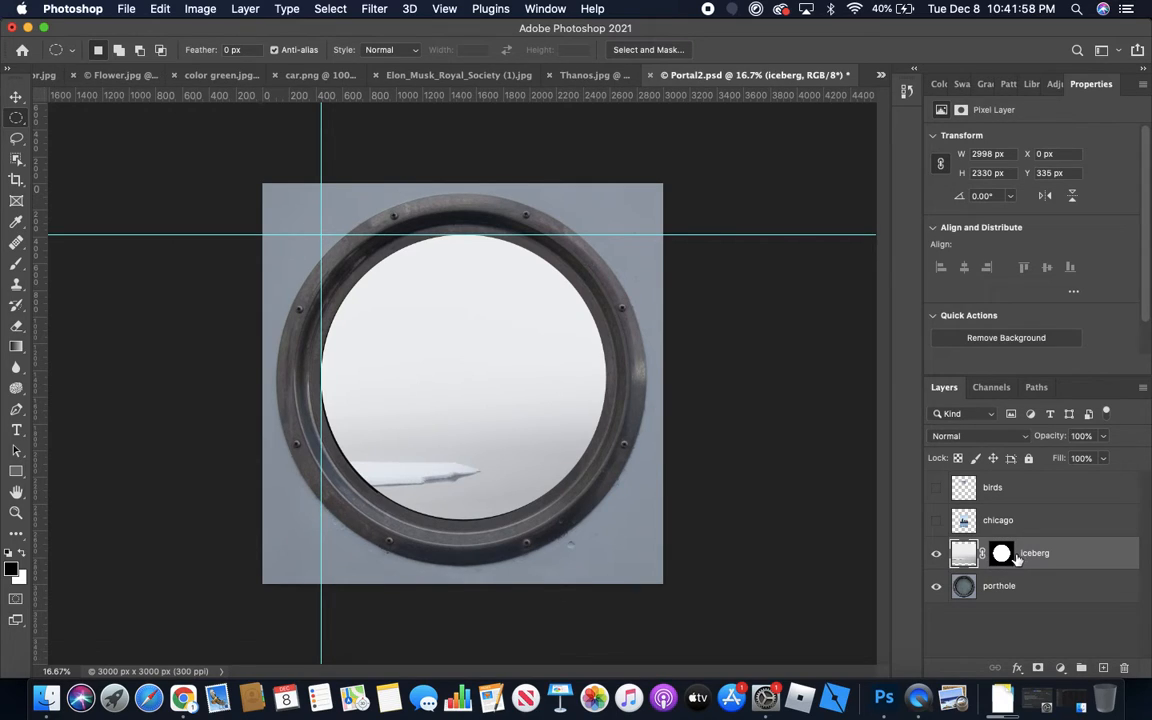
{"action": "left_click", "coordinate": [1005, 556]}
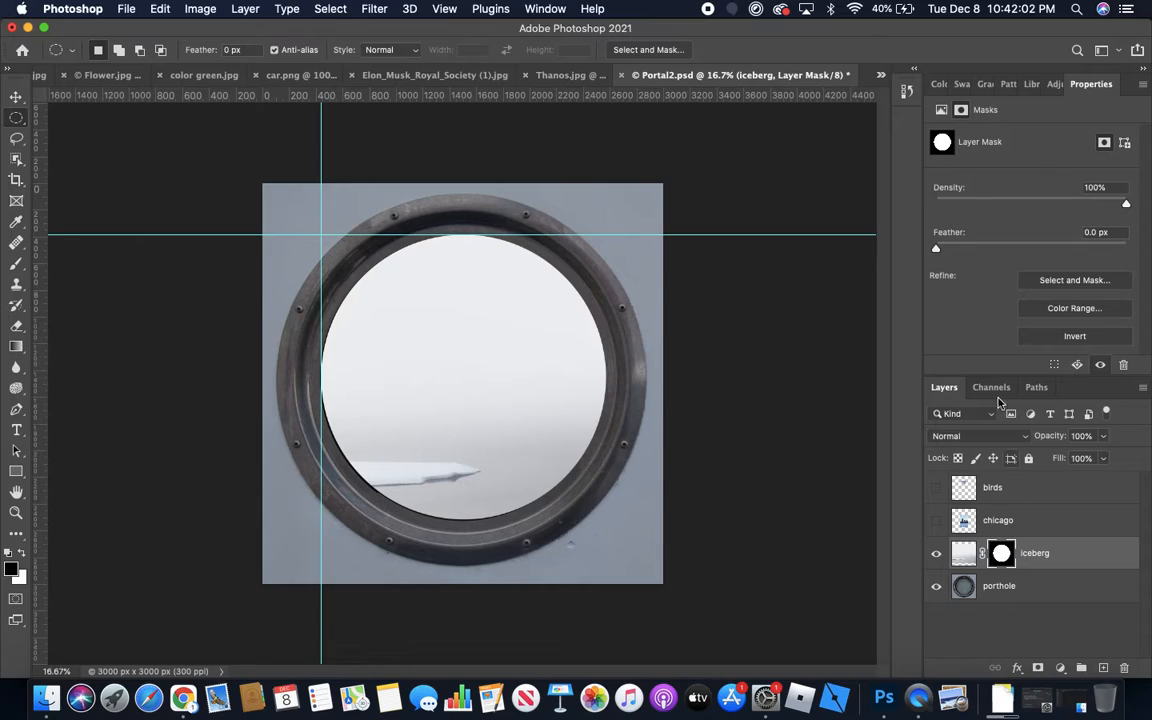
{"action": "left_click_drag", "start_coordinate": [938, 253], "coordinate": [1008, 253]}
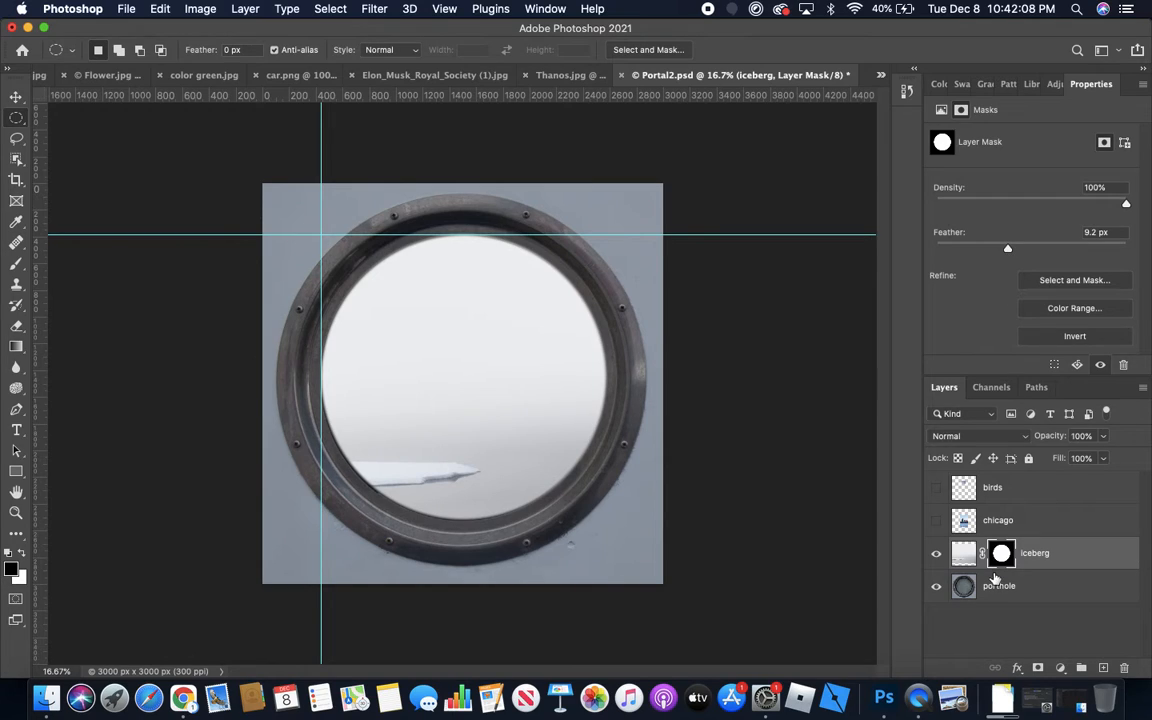
Toggle the visibility of the iceberg and porthole layers to examine the feathered edge of the masked iceberg image
{"action": "left_click", "coordinate": [938, 554]}
{"action": "left_click", "coordinate": [939, 593]}
{"action": "left_click", "coordinate": [940, 593]}
{"action": "left_click", "coordinate": [941, 592]}
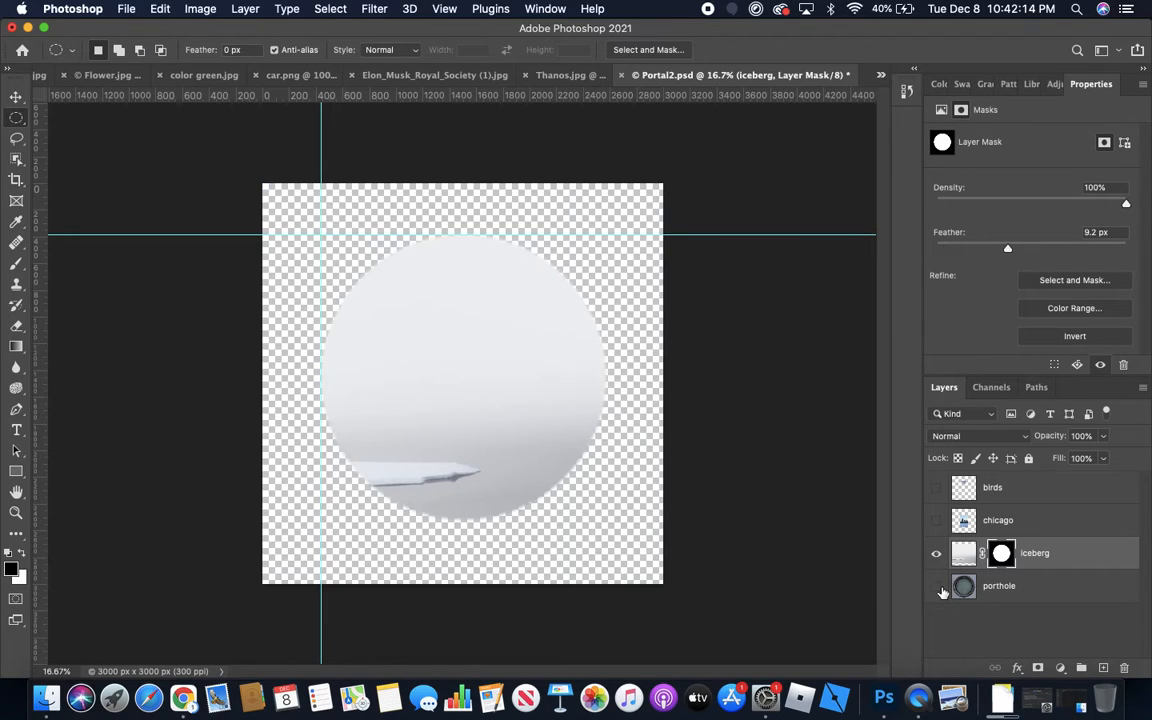
{"action": "left_click", "coordinate": [941, 592]}
{"action": "left_click", "coordinate": [941, 592]}
{"action": "left_click", "coordinate": [941, 592]}
{"action": "left_click", "coordinate": [941, 592]}
{"action": "left_click", "coordinate": [941, 592]}
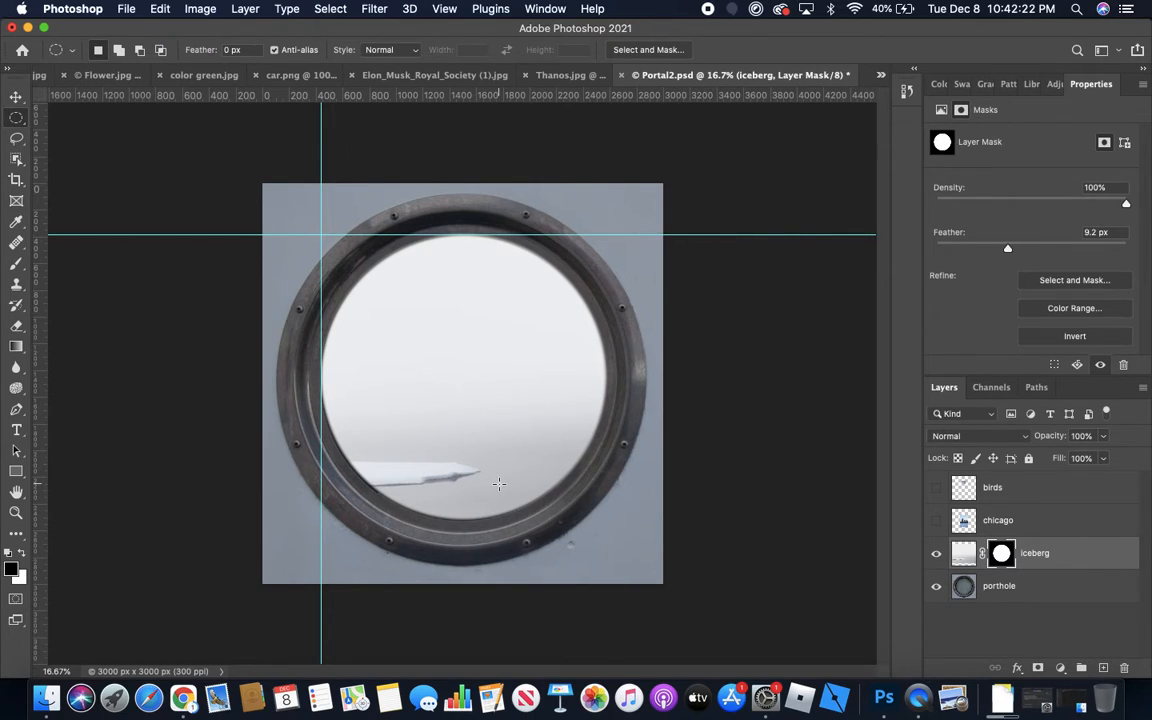
Mask the chicago layer with a Subject selection of its buildings and move the skyline toward the upper right of the porthole opening
{"action": "left_click", "coordinate": [937, 521]}
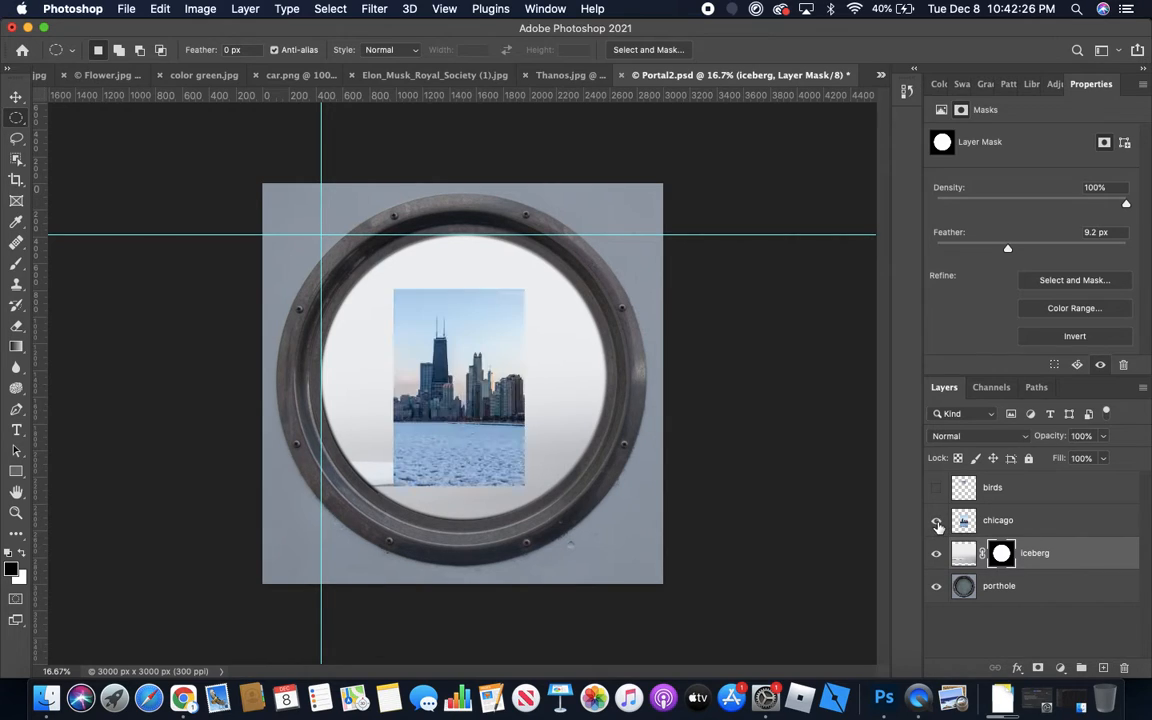
{"action": "left_click", "coordinate": [1005, 530]}
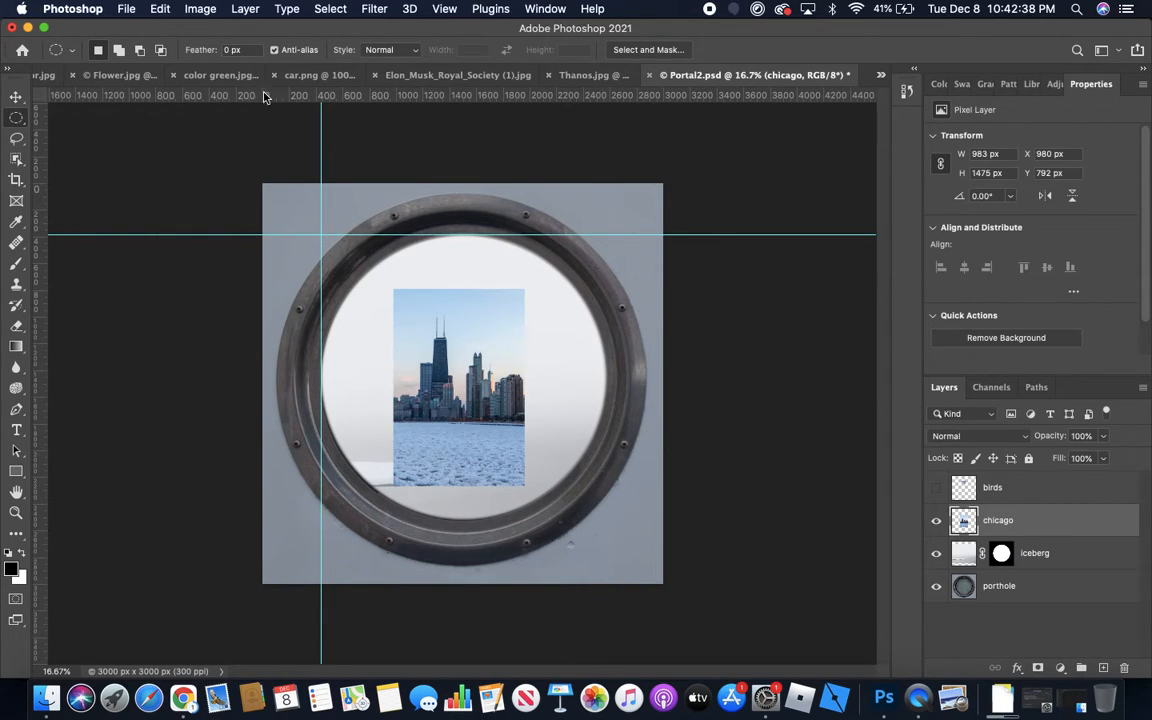
{"action": "left_click", "coordinate": [336, 8]}
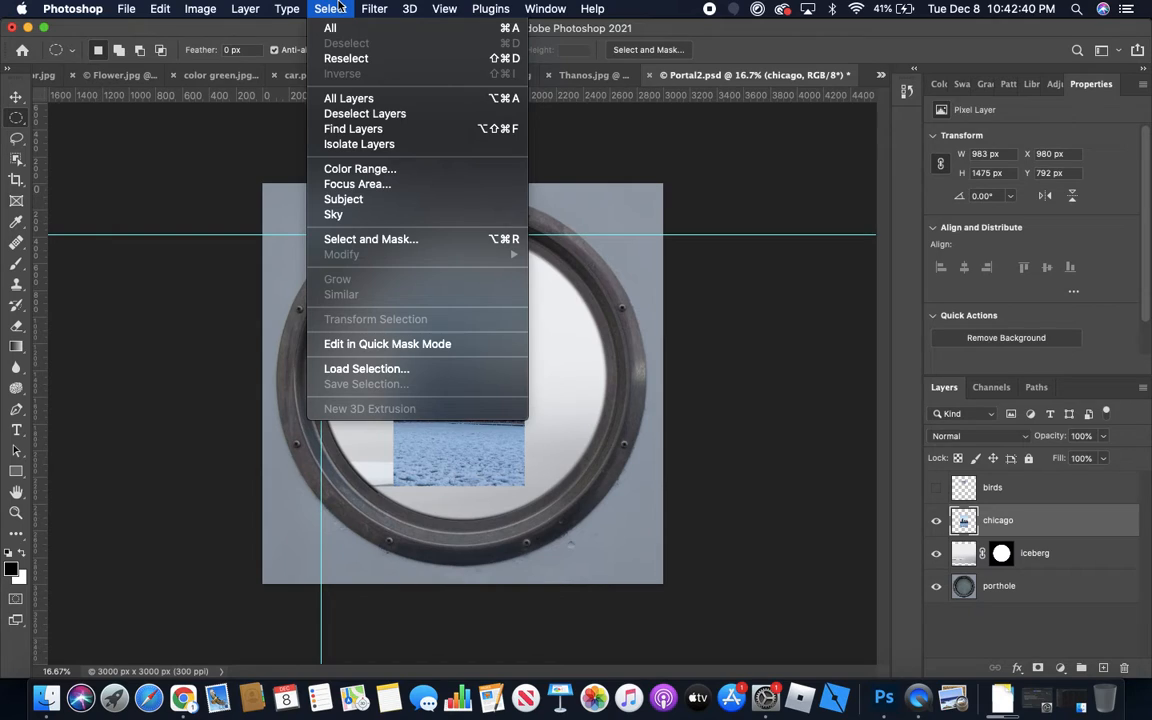
{"action": "left_click", "coordinate": [344, 200]}
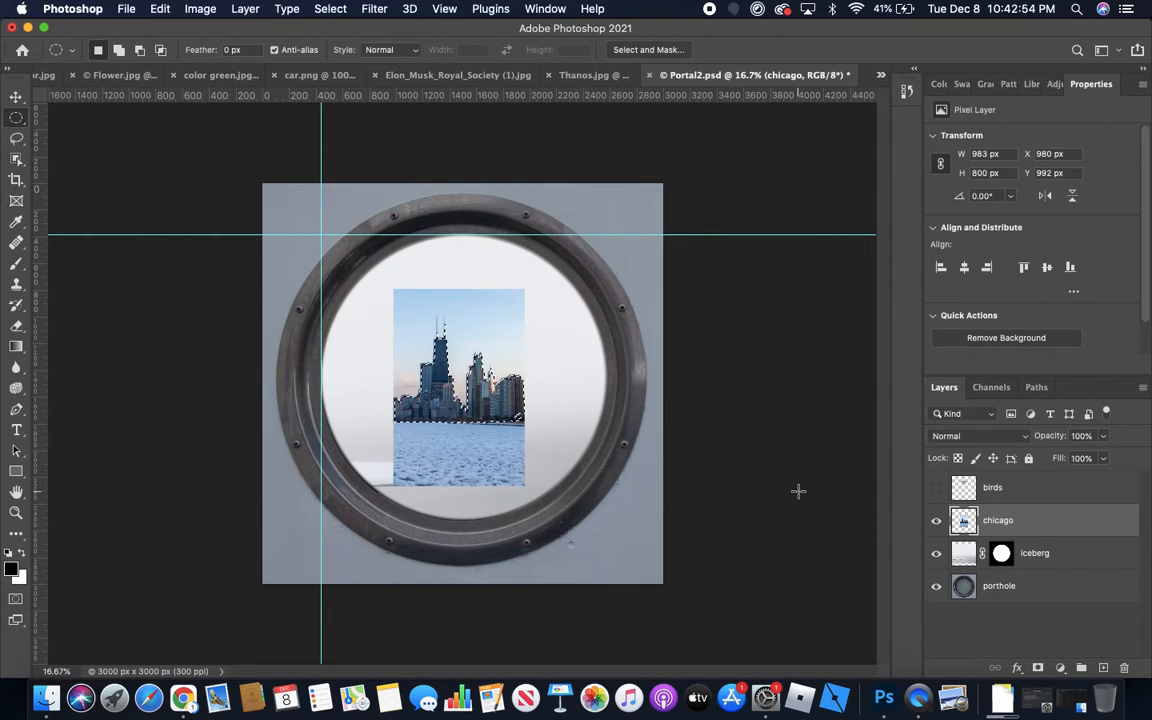
{"action": "left_click", "coordinate": [1038, 669]}
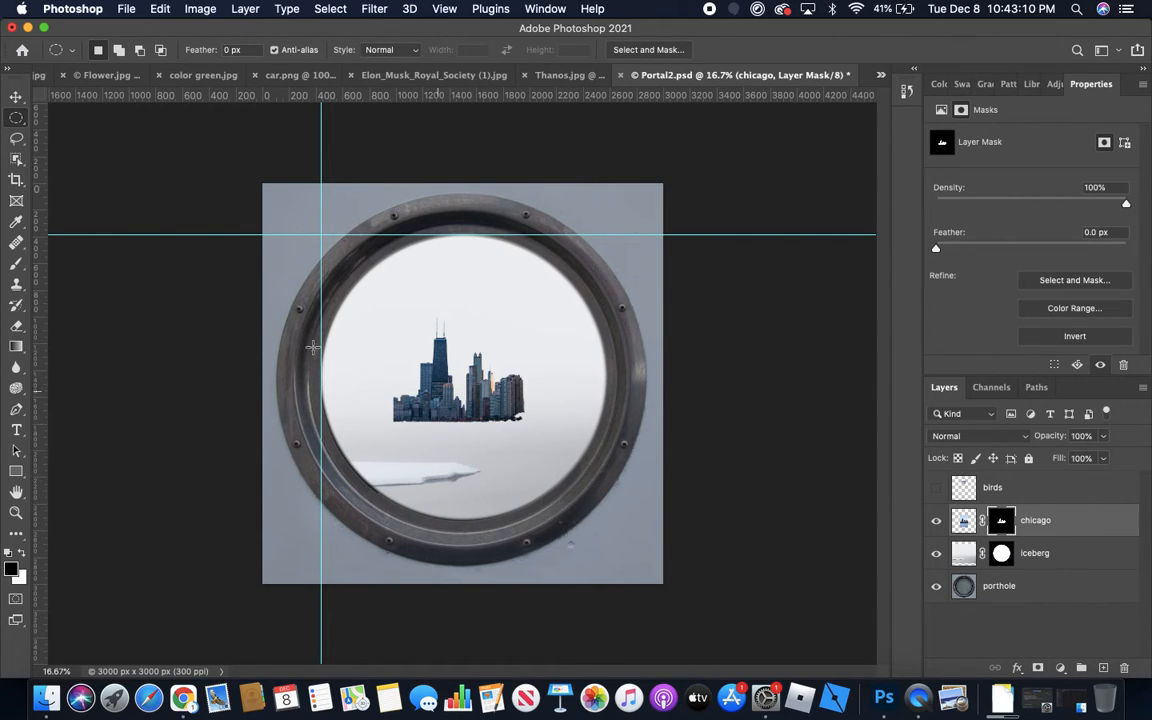
{"action": "left_click", "coordinate": [16, 96]}
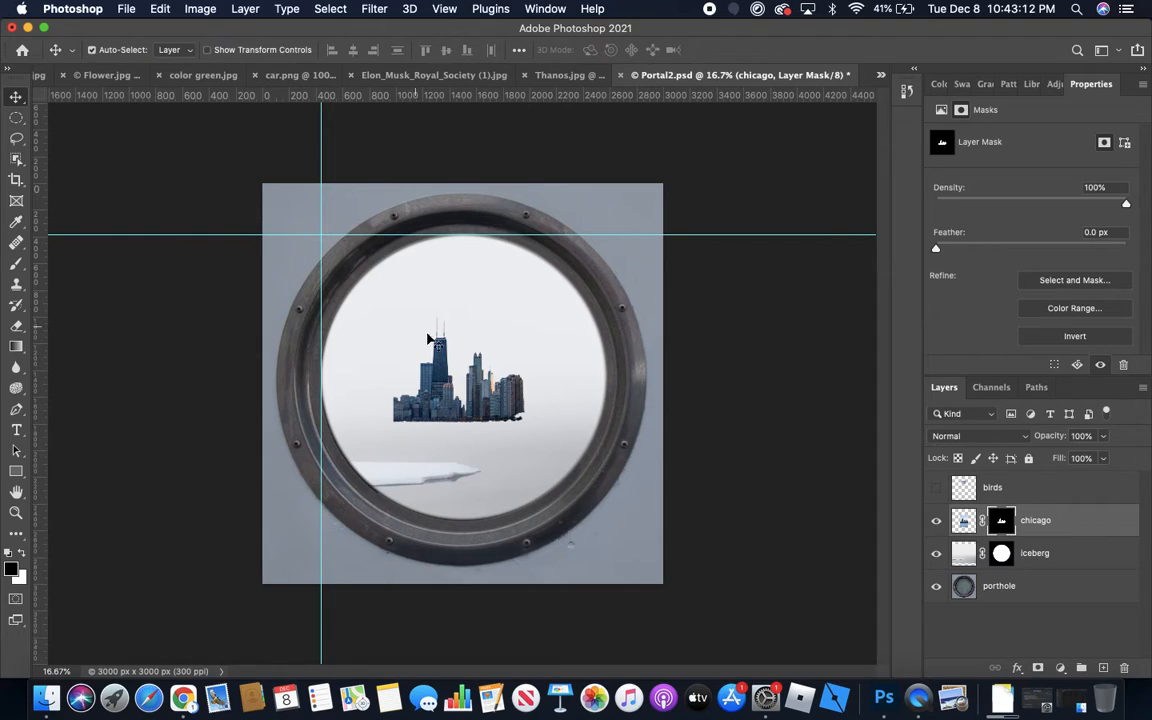
{"action": "left_click_drag", "start_coordinate": [455, 400], "coordinate": [503, 354]}
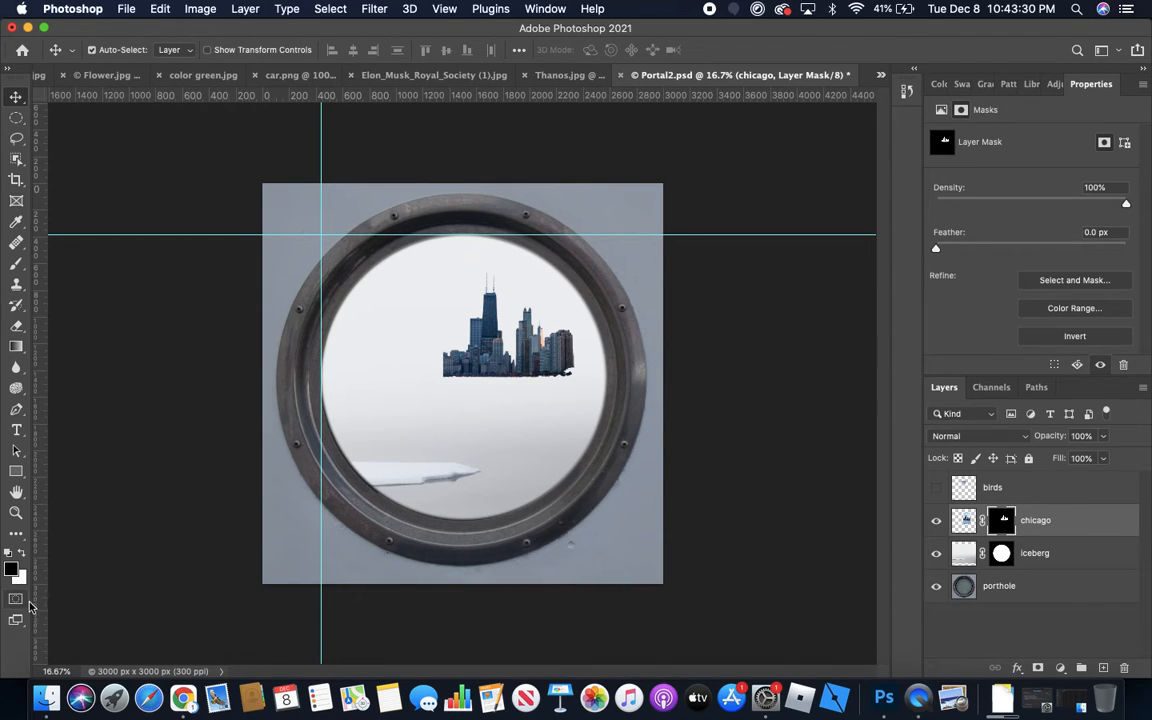
Fade the skyline's bottom edge by painting black on the chicago mask with a soft 364 px brush at 100% opacity
{"action": "left_click", "coordinate": [17, 268]}
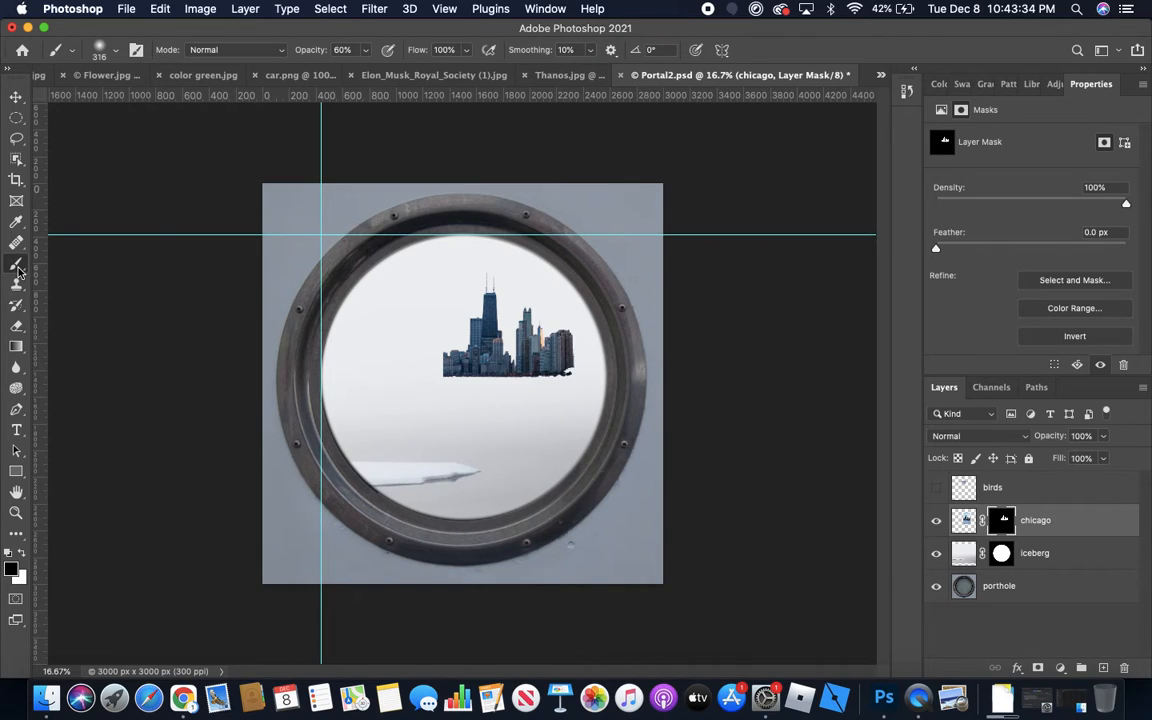
{"action": "right_click", "coordinate": [191, 419]}
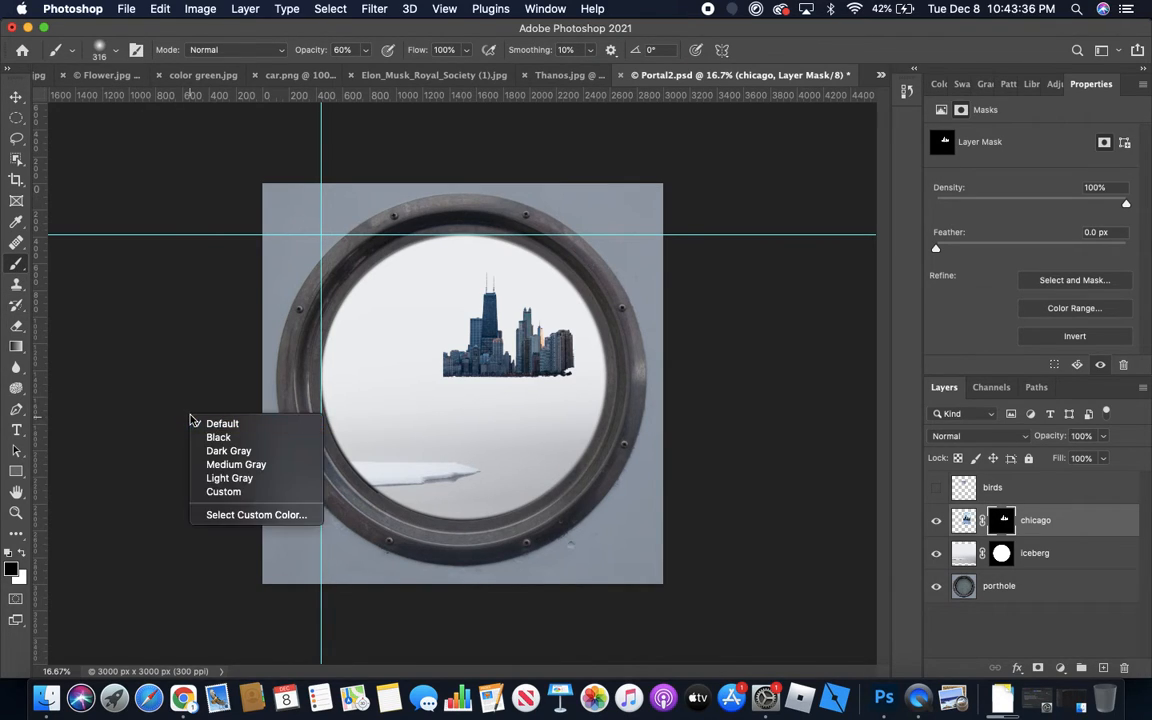
{"action": "right_click", "coordinate": [146, 364]}
{"action": "left_click", "coordinate": [126, 213]}
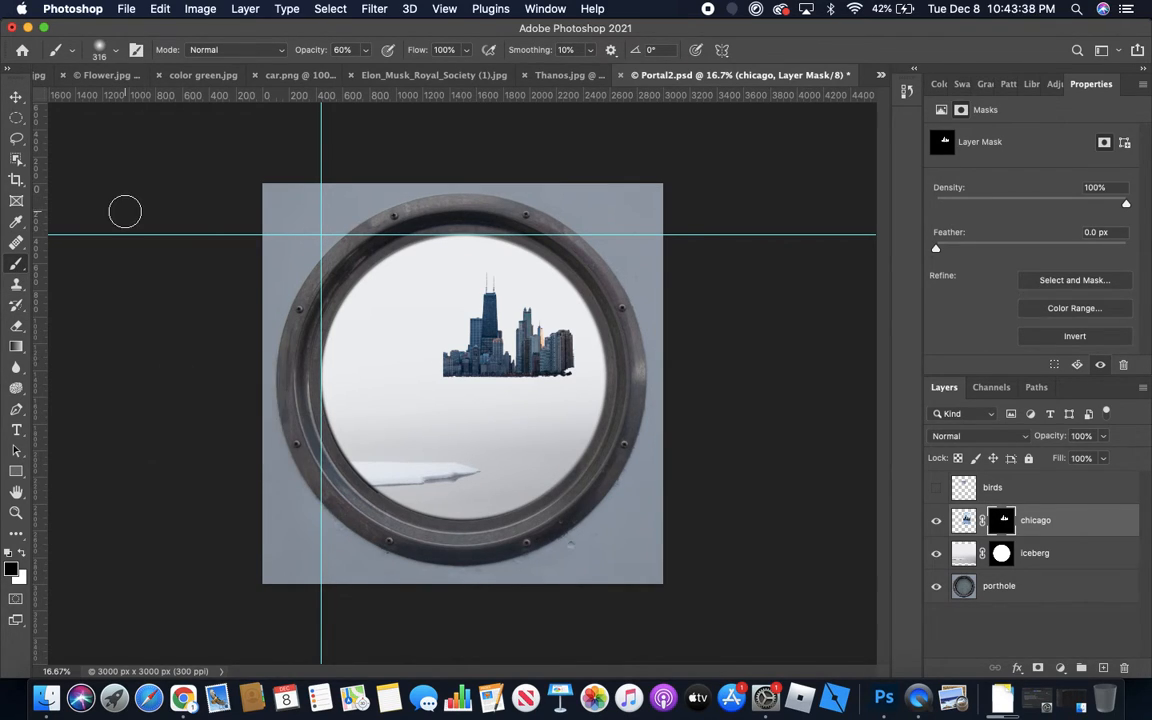
{"action": "left_click", "coordinate": [117, 50]}
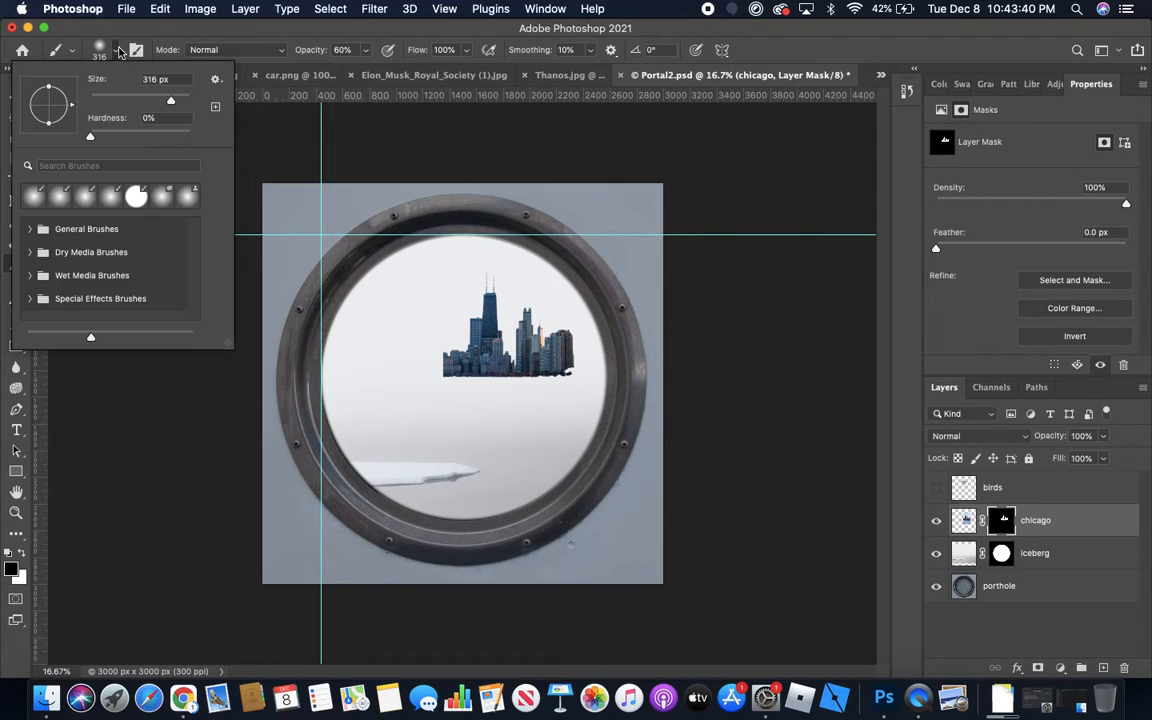
{"action": "mouse_move", "coordinate": [95, 140]}
{"action": "left_mouse_down"}
{"action": "mouse_move", "coordinate": [155, 142]}
{"action": "mouse_move", "coordinate": [150, 103]}
{"action": "mouse_move", "coordinate": [173, 102]}
{"action": "left_mouse_up"}
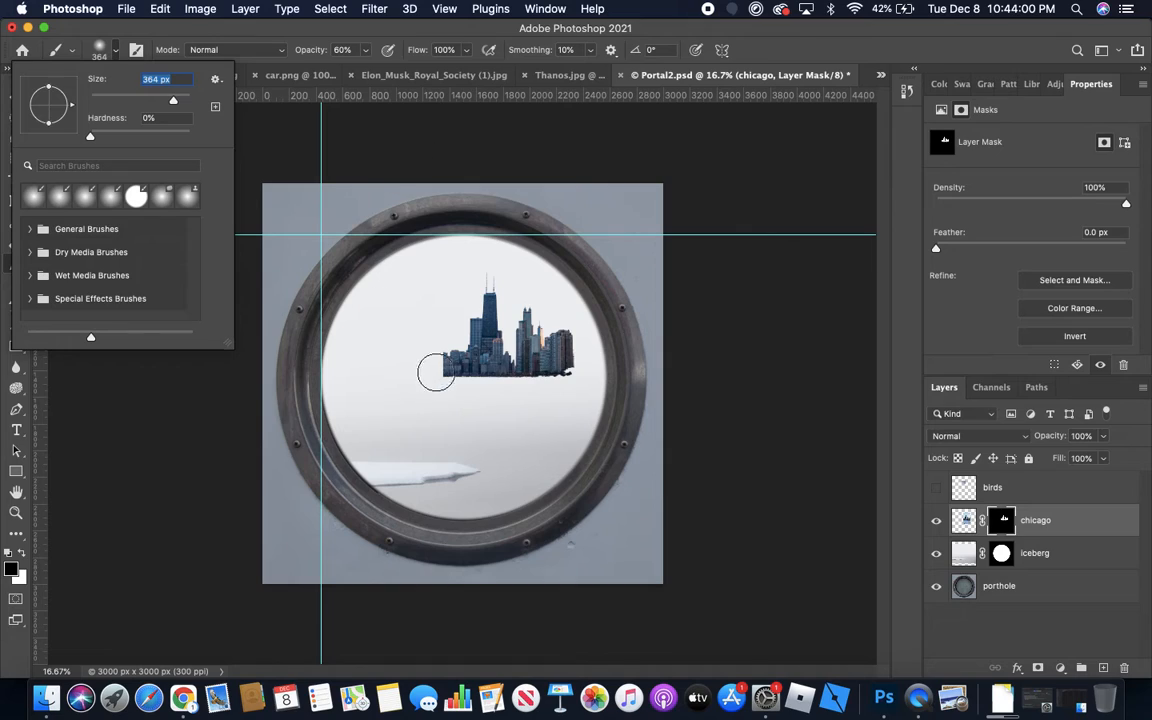
{"action": "left_click_drag", "start_coordinate": [308, 50], "coordinate": [380, 49]}
{"action": "mouse_move", "coordinate": [441, 362]}
{"action": "left_mouse_down"}
{"action": "mouse_move", "coordinate": [555, 383]}
{"action": "mouse_move", "coordinate": [459, 382]}
{"action": "mouse_move", "coordinate": [547, 393]}
{"action": "mouse_move", "coordinate": [583, 375]}
{"action": "mouse_move", "coordinate": [558, 414]}
{"action": "left_mouse_up"}
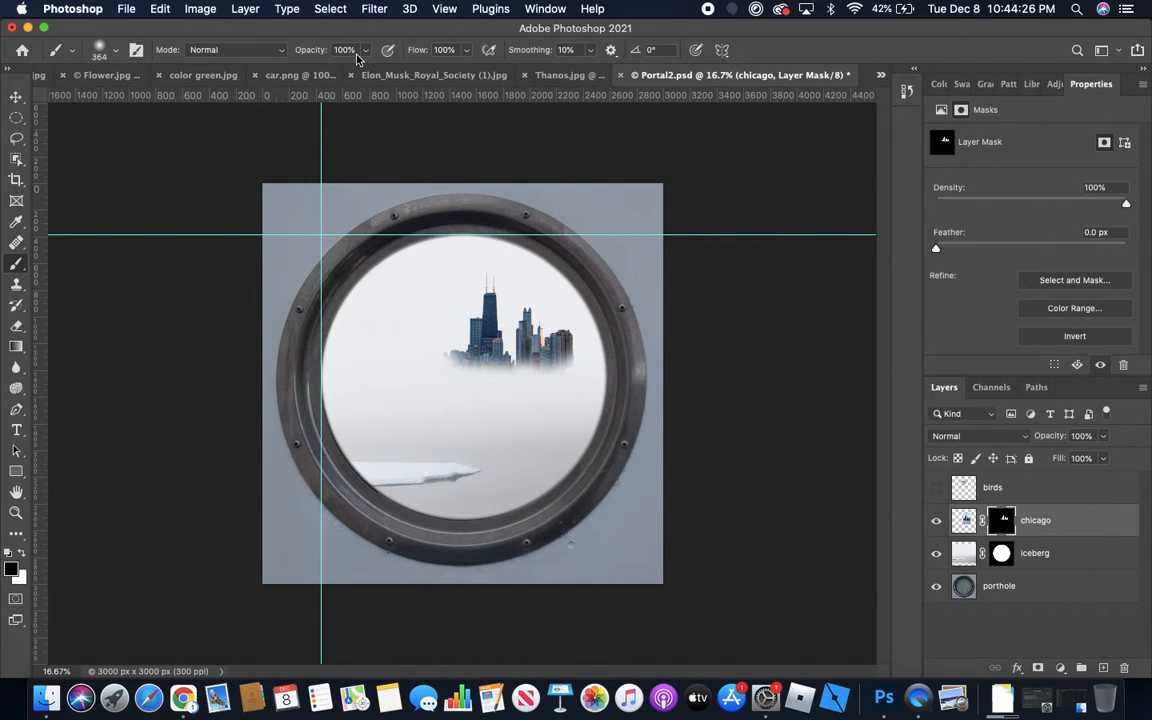
Partly fade the lower buildings by dabbing black on the chicago mask with the brush at 40% opacity
{"action": "left_click_drag", "start_coordinate": [313, 54], "coordinate": [265, 55]}
{"action": "left_click", "coordinate": [477, 334]}
{"action": "left_click", "coordinate": [490, 344]}
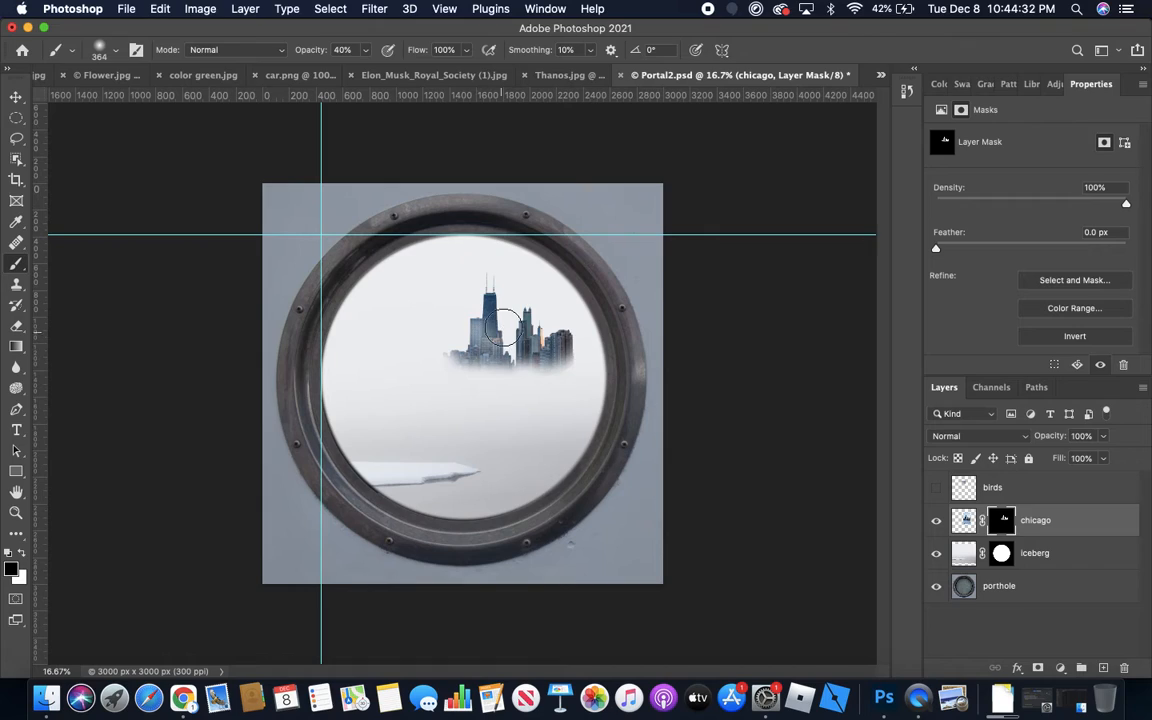
{"action": "left_click", "coordinate": [525, 330]}
{"action": "left_click", "coordinate": [543, 346]}
{"action": "left_click", "coordinate": [560, 356]}
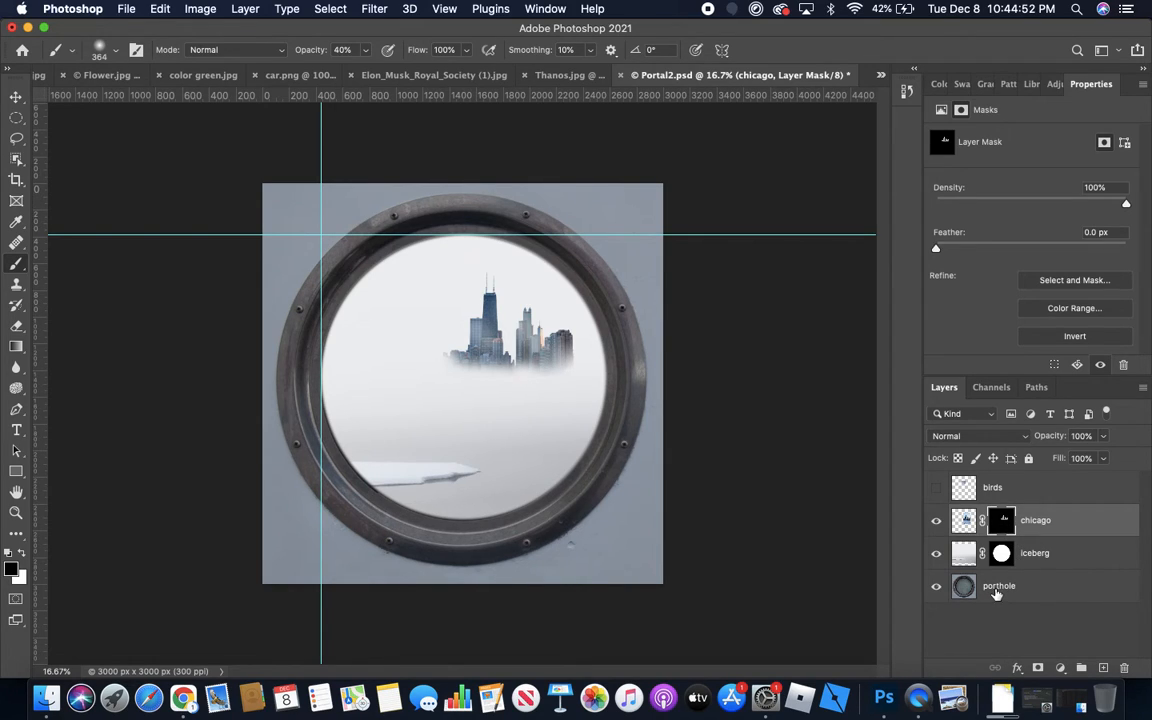
Show the birds layer, select its two birds with the Object Selection tool and mask the layer to that selection
{"action": "left_click", "coordinate": [937, 490]}
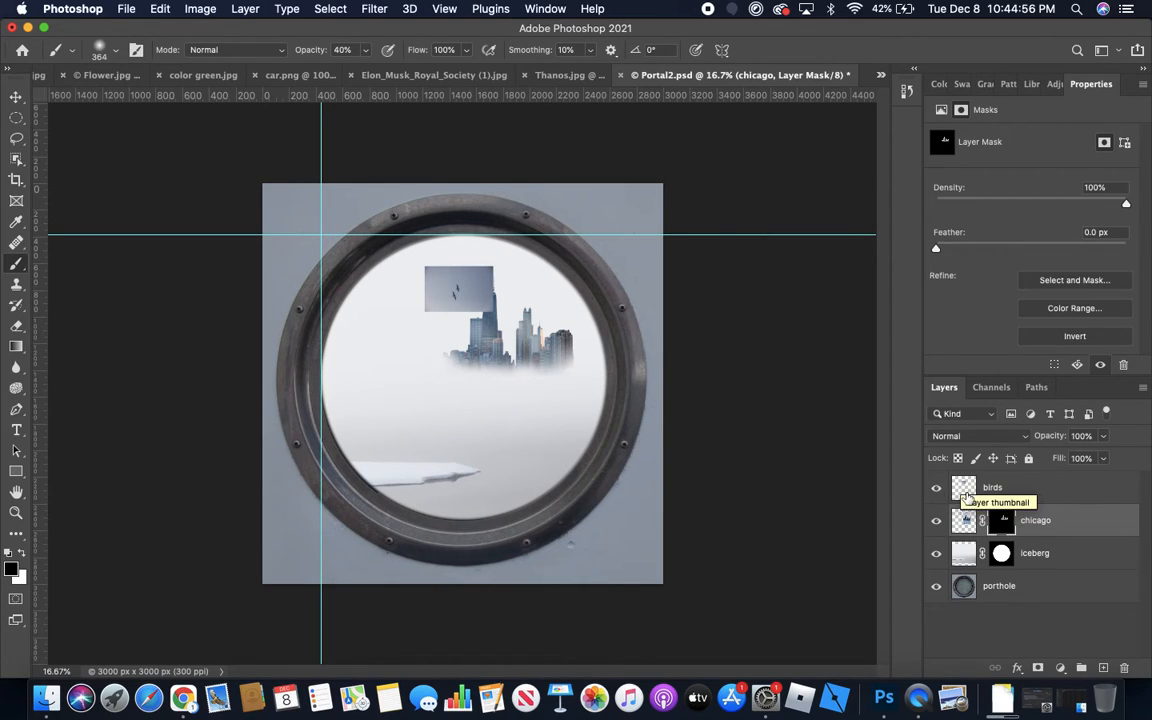
{"action": "left_click", "coordinate": [16, 159]}
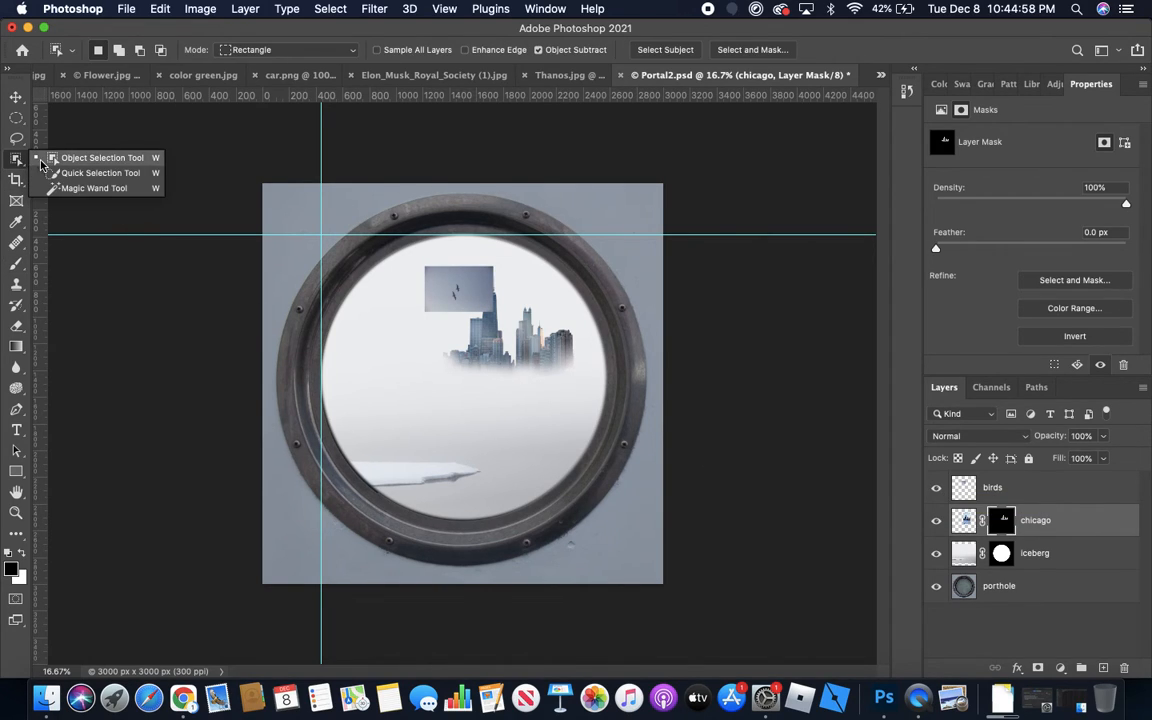
{"action": "left_click", "coordinate": [51, 160]}
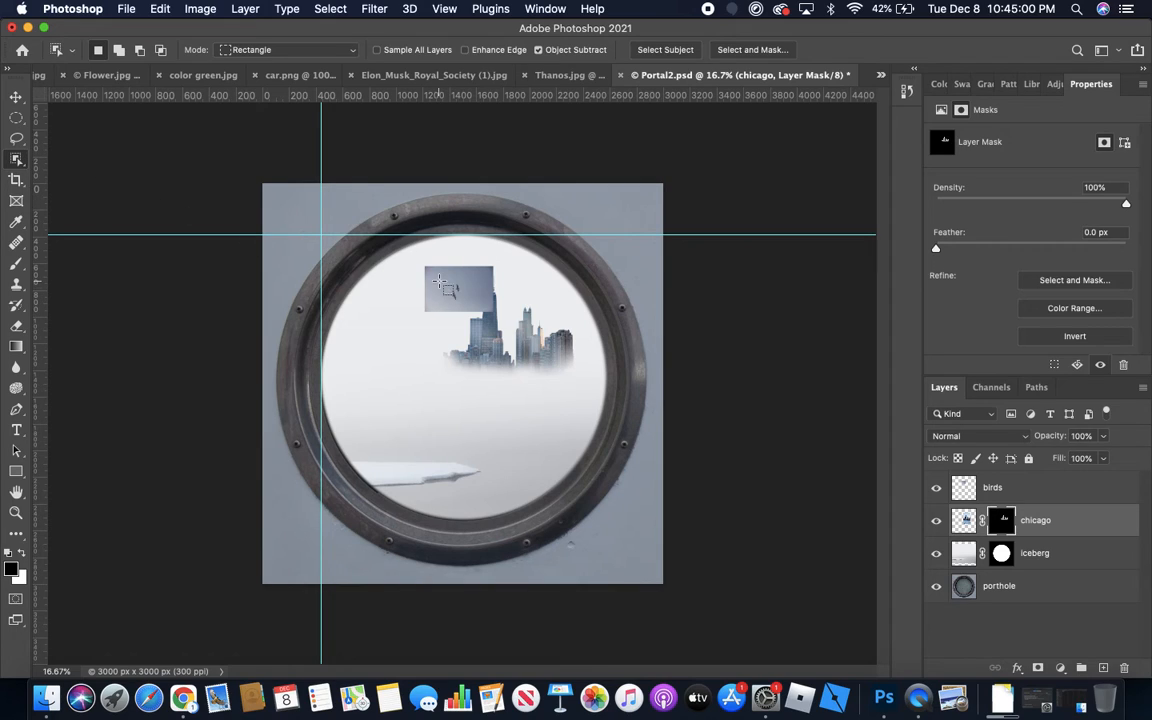
{"action": "left_click_drag", "start_coordinate": [440, 276], "coordinate": [477, 313]}
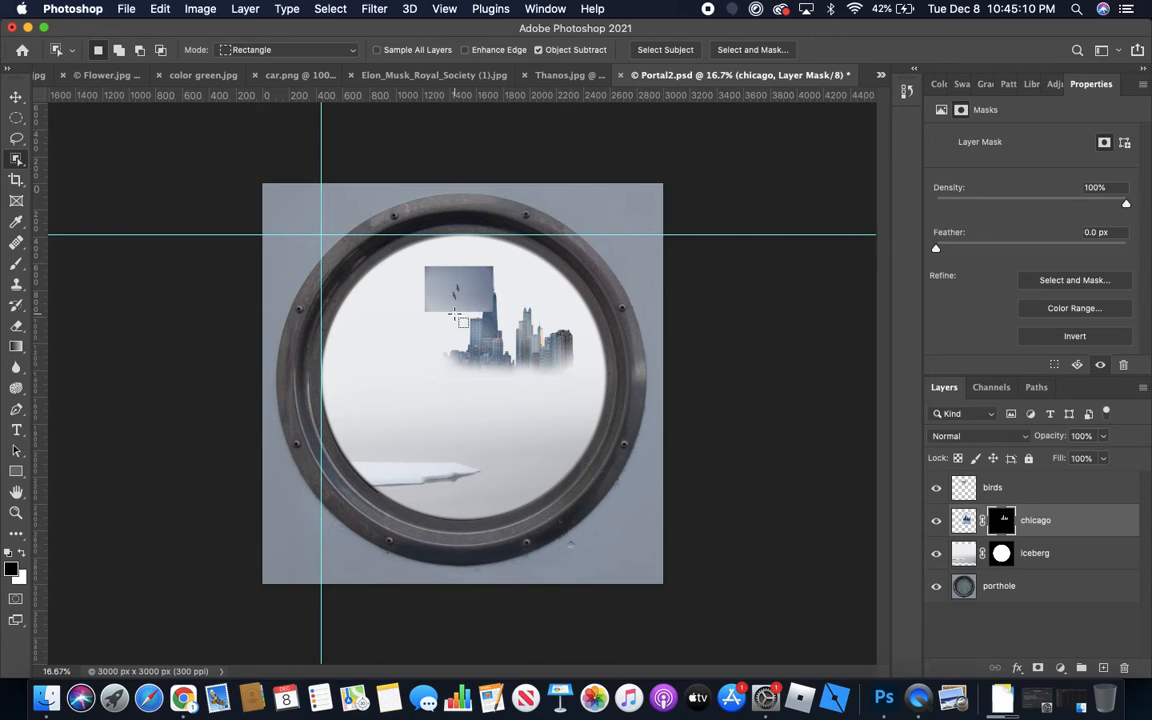
{"action": "left_click", "coordinate": [1043, 485]}
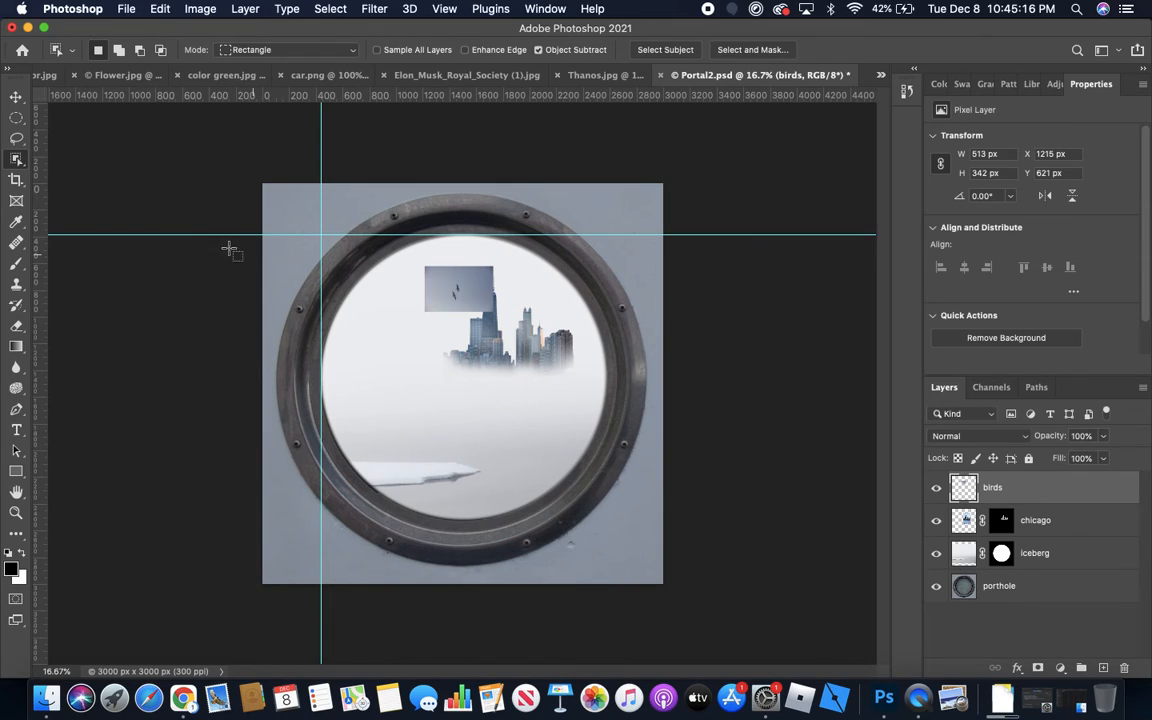
{"action": "left_click_drag", "start_coordinate": [446, 275], "coordinate": [467, 300]}
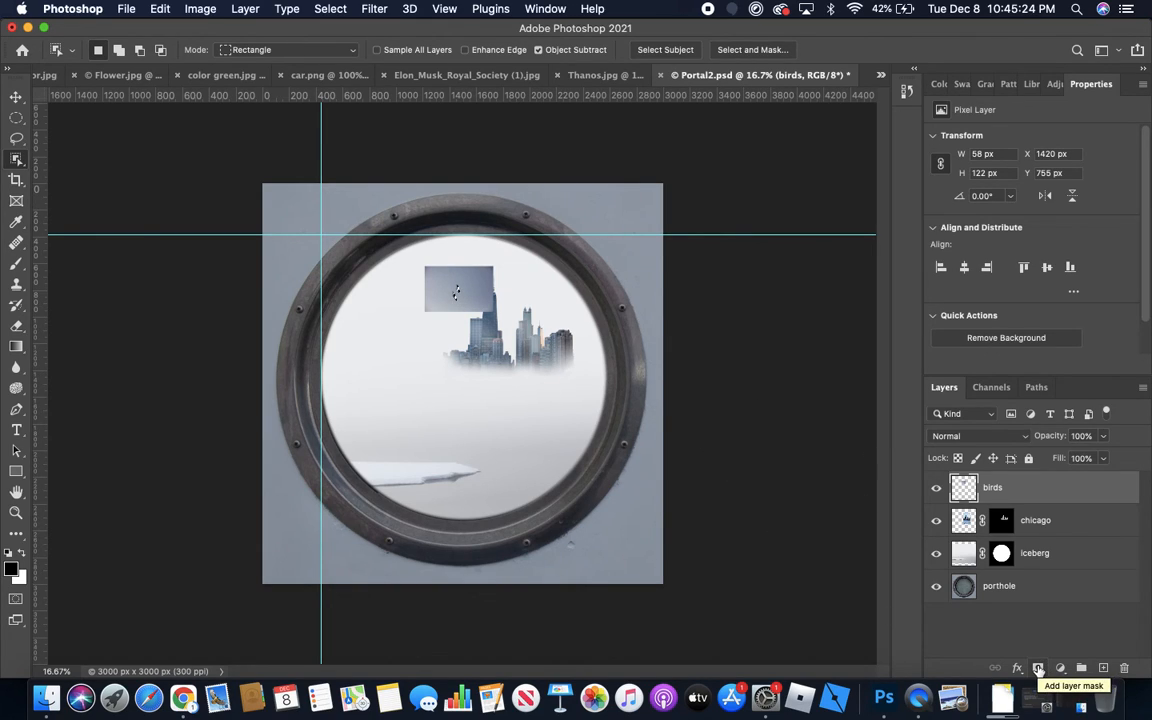
{"action": "left_click", "coordinate": [1038, 668]}
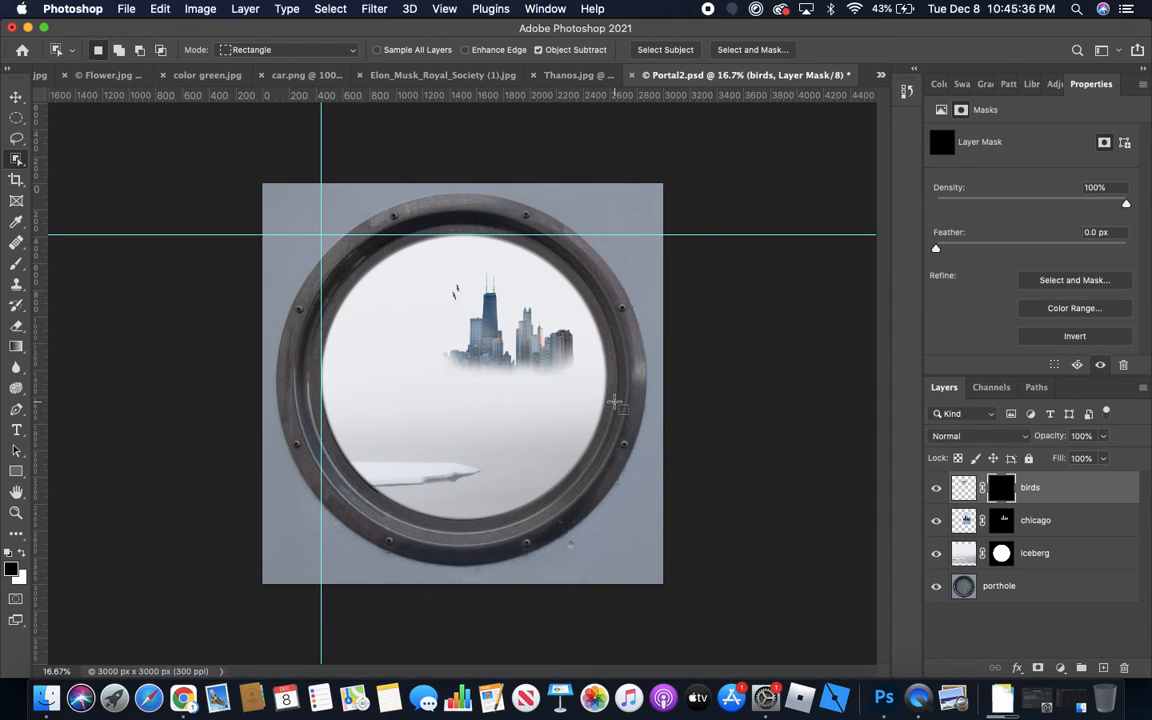
Move the chicago layer down and slightly right inside the porthole, to about X 1472 px, Y 792 px
{"action": "left_click", "coordinate": [16, 96]}
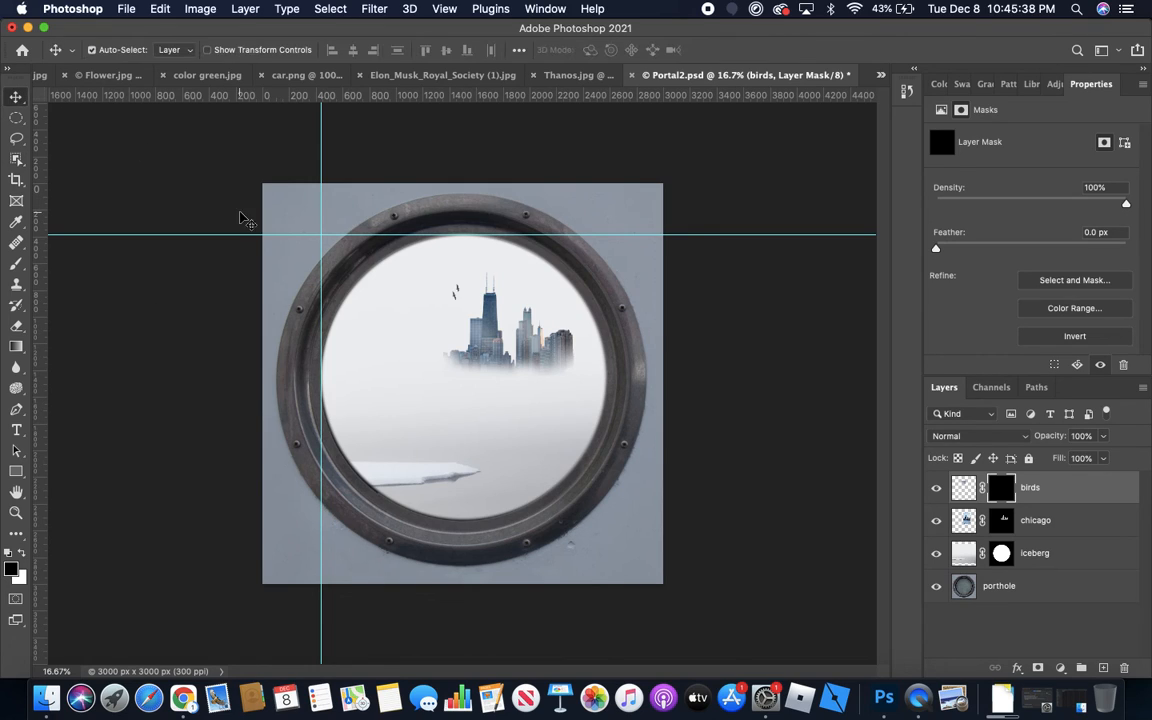
{"action": "left_click_drag", "start_coordinate": [509, 342], "coordinate": [532, 369]}
{"action": "key", "text": "super+z"}
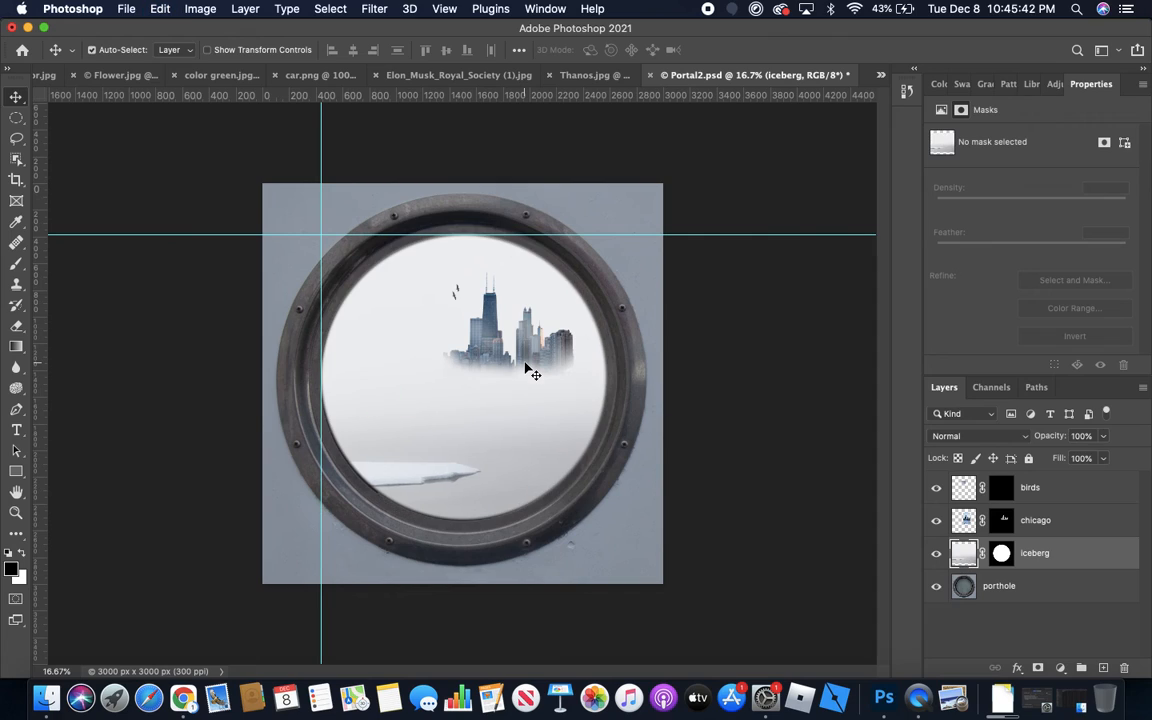
{"action": "left_click", "coordinate": [1090, 520]}
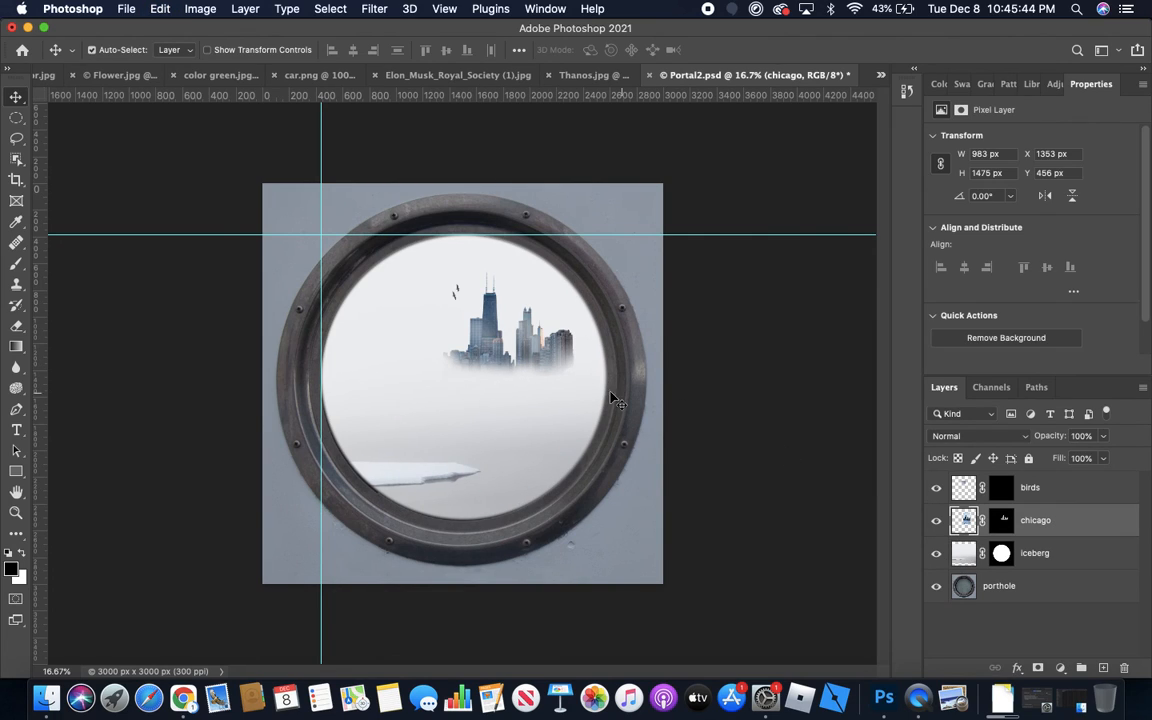
{"action": "left_click_drag", "start_coordinate": [498, 346], "coordinate": [518, 402]}
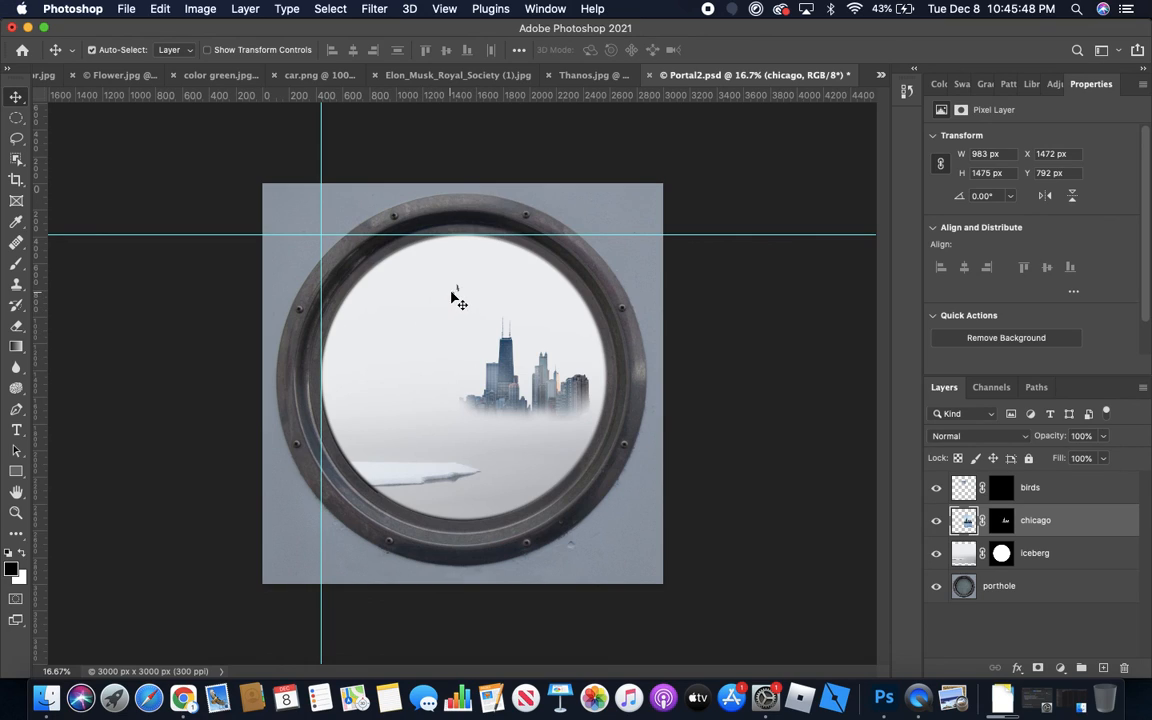